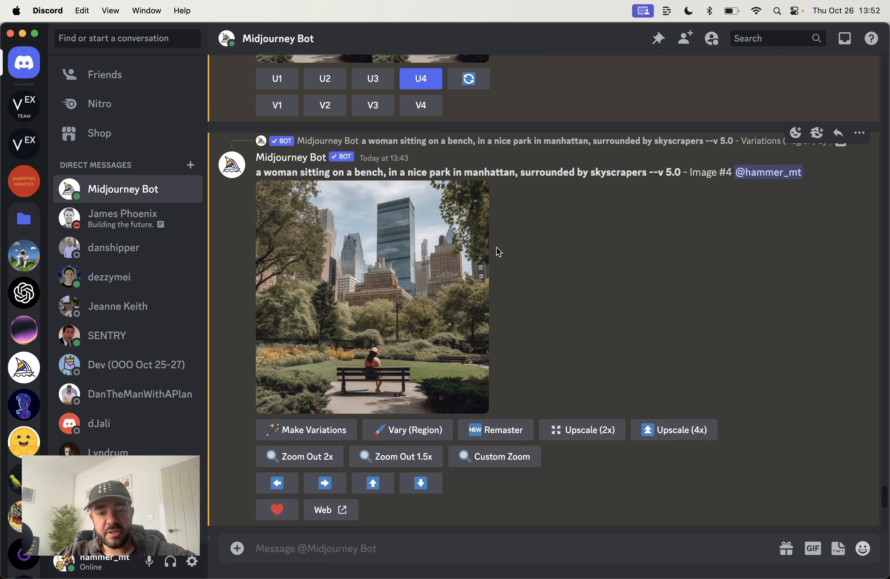
Zoom out 1.5x on the upscaled image of the woman on the bench and view the generated grid enlarged.
left_click(392, 464)
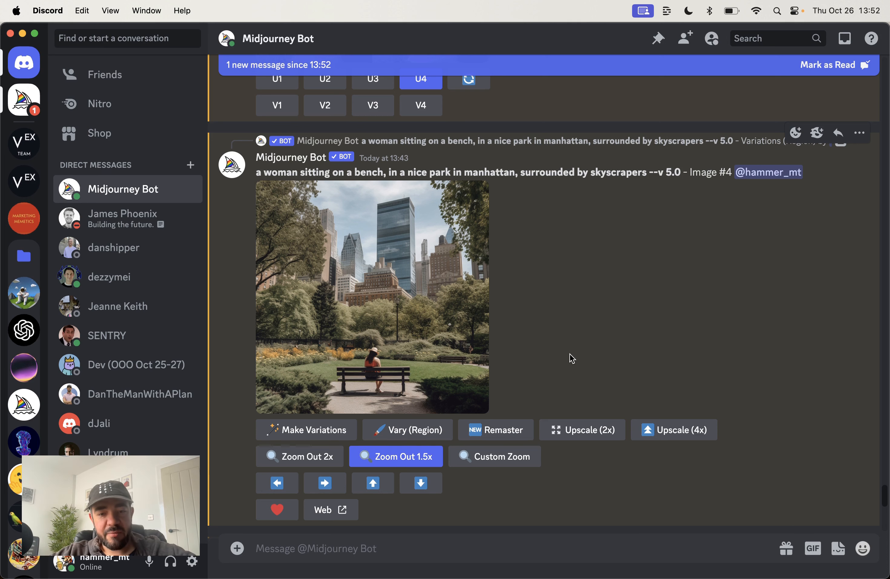
scroll(572, 359, "down", 12)
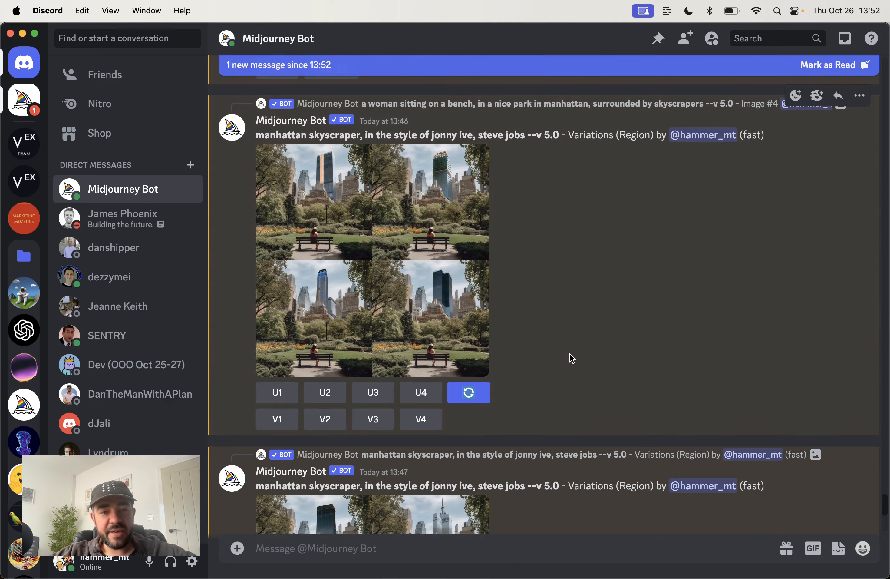
scroll(570, 353, "down", 10)
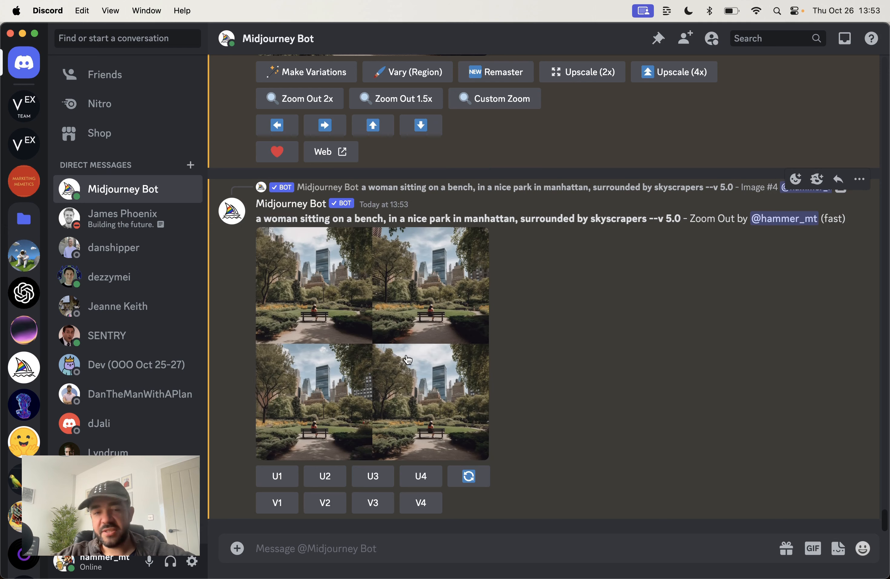
left_click(420, 412)
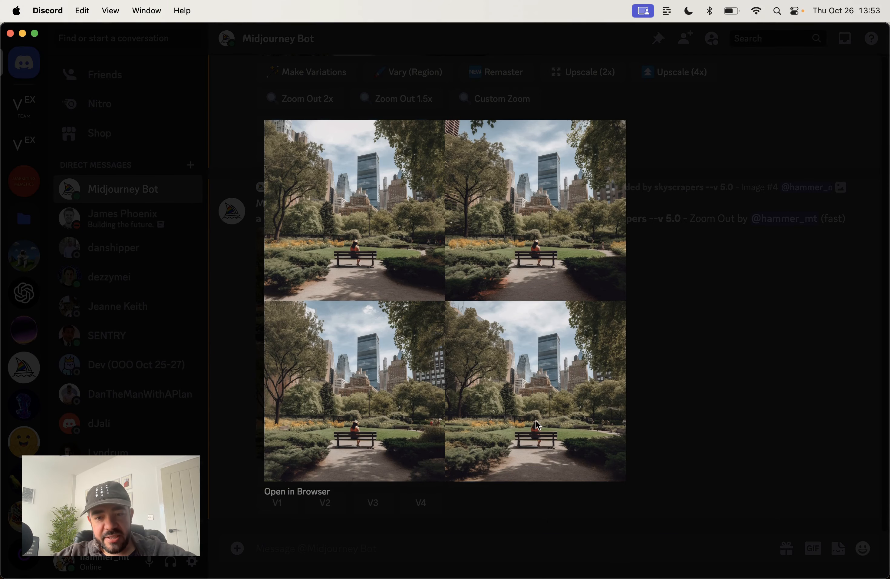
left_click(682, 316)
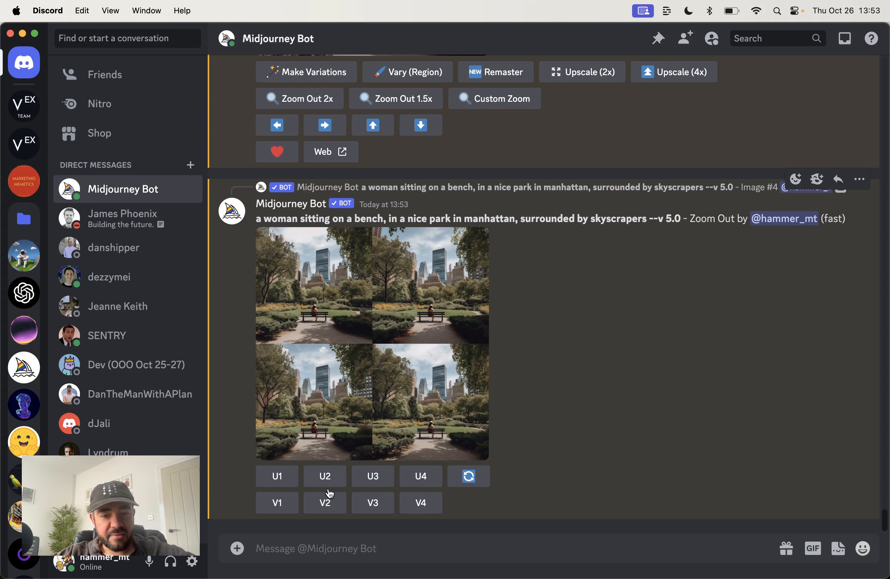
Upscale the second variation of the 1.5x zoom-out grid and zoom that image out 2x.
left_click(326, 477)
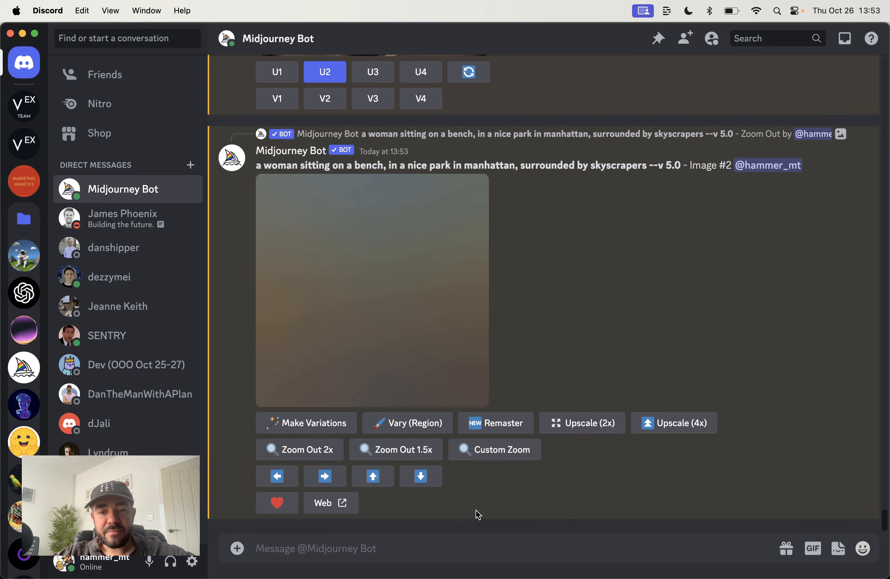
left_click(320, 451)
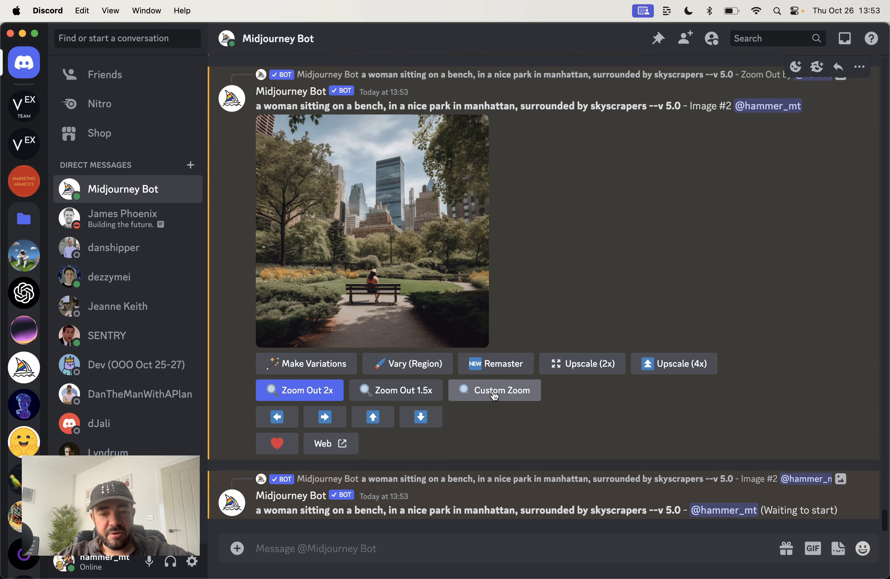
Submit a custom zoom of the upscaled image with "near the water" added after "bench" and the zoom parameter set to 1.5.
left_click(495, 394)
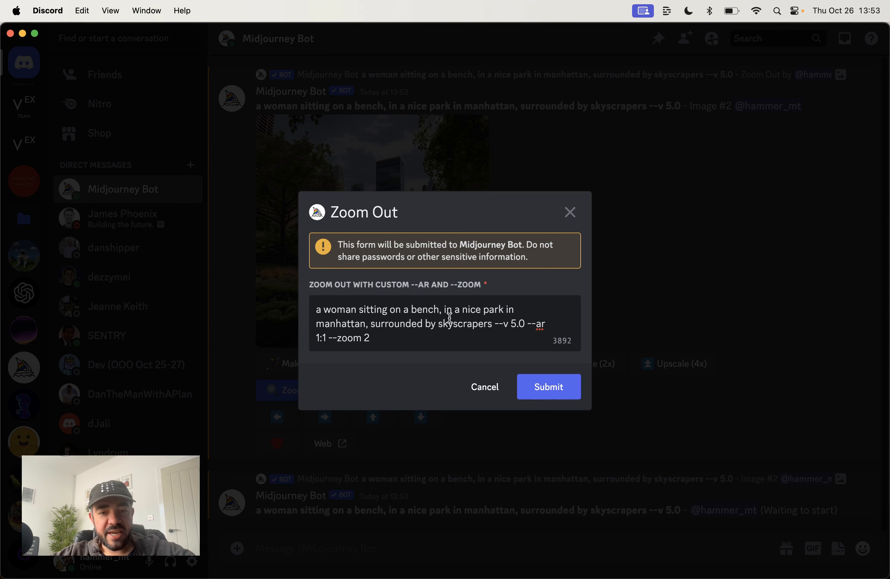
left_click(441, 310)
type("near the water")
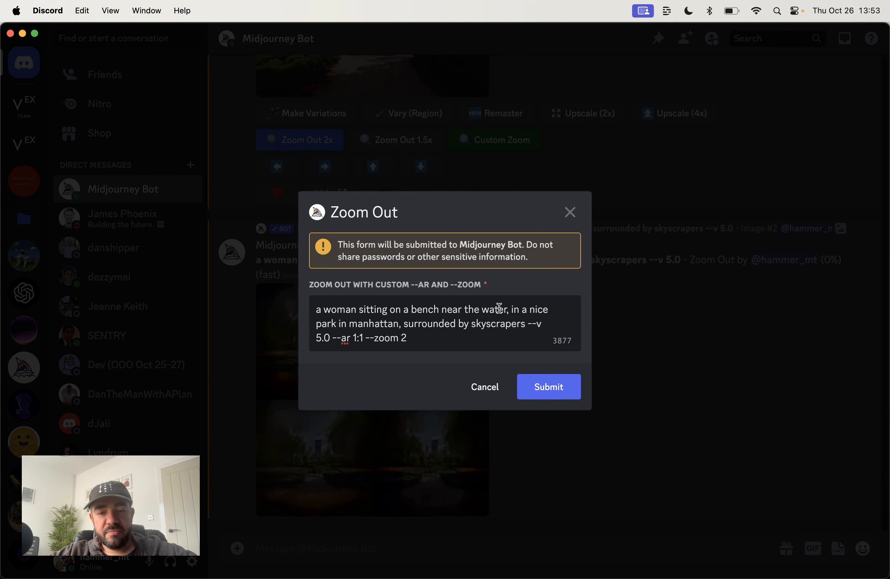
left_click_drag(422, 338, 367, 335)
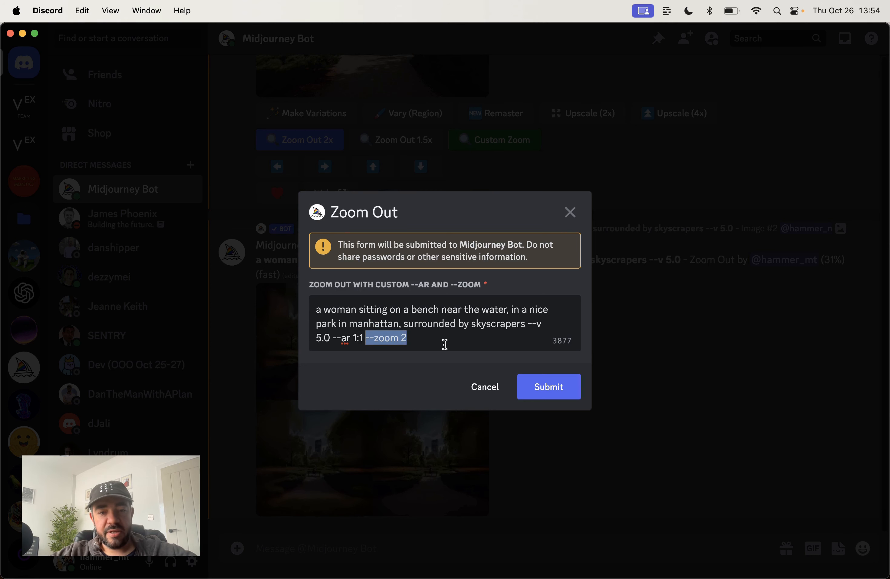
left_click(429, 336)
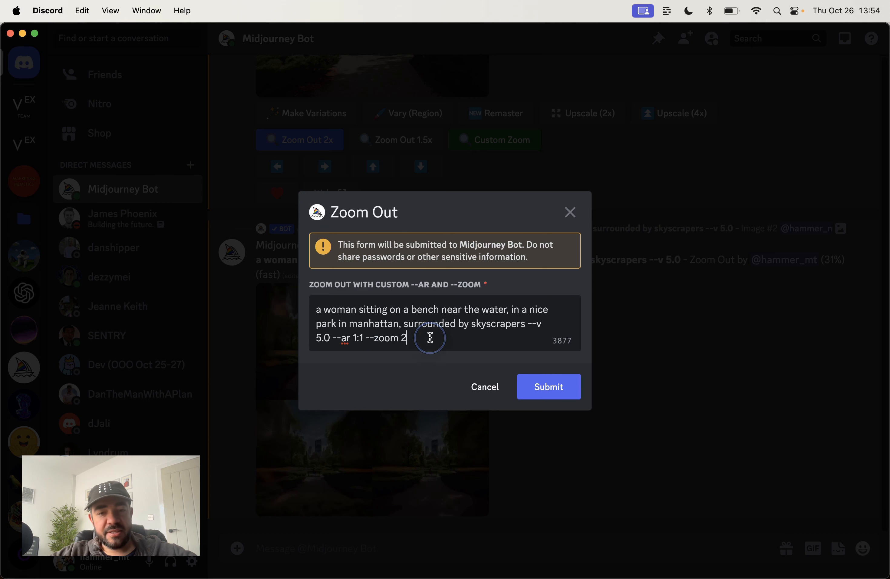
key("BackSpace")
type("1.5")
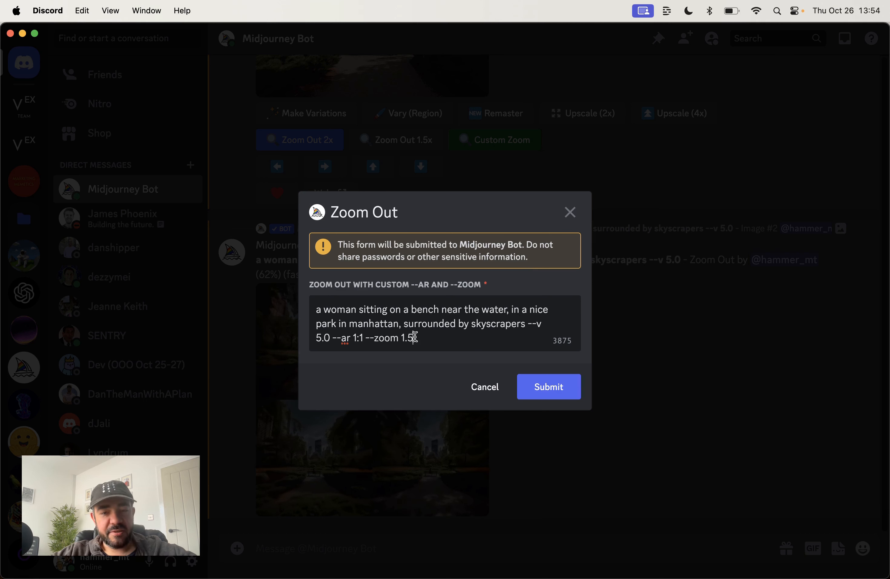
left_click(538, 388)
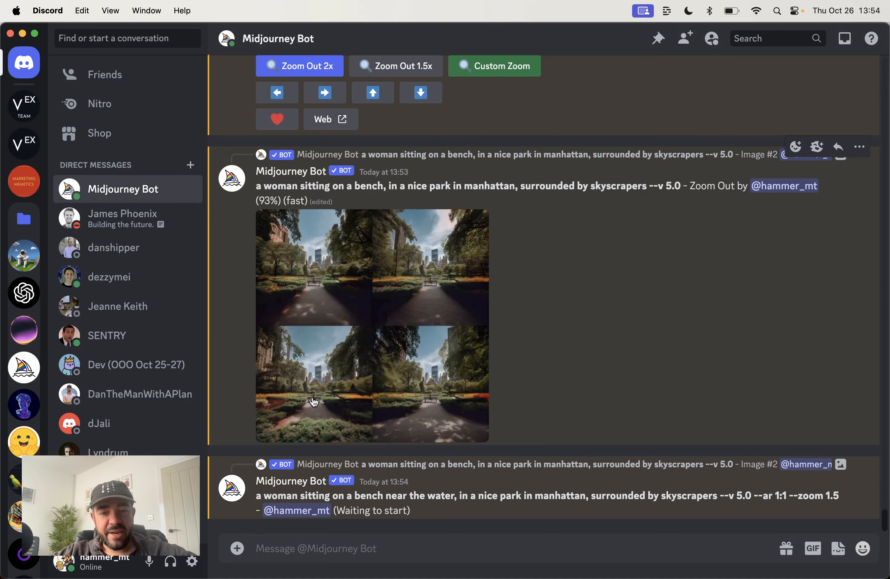
View the 2x zoom-out grid enlarged, and pan the upscaled second image left using its existing prompt.
left_click(324, 396)
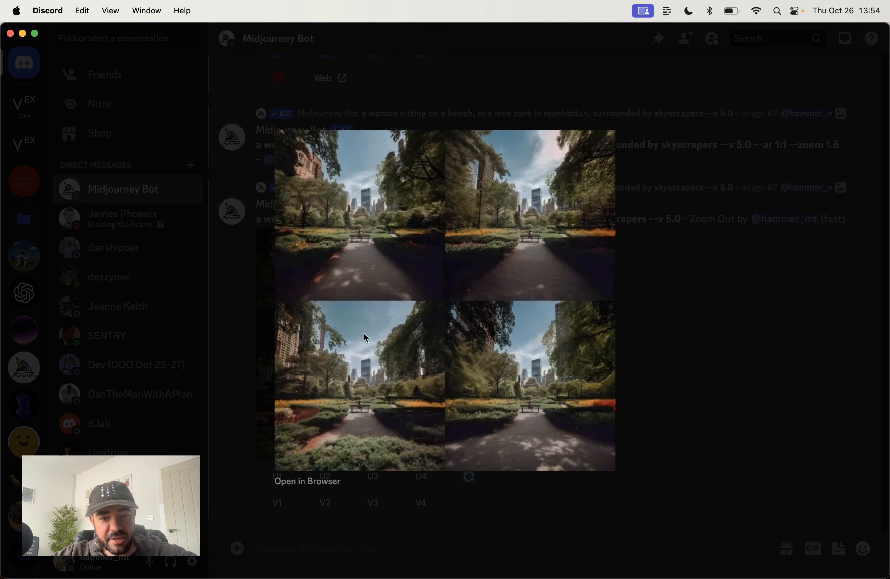
left_click(670, 284)
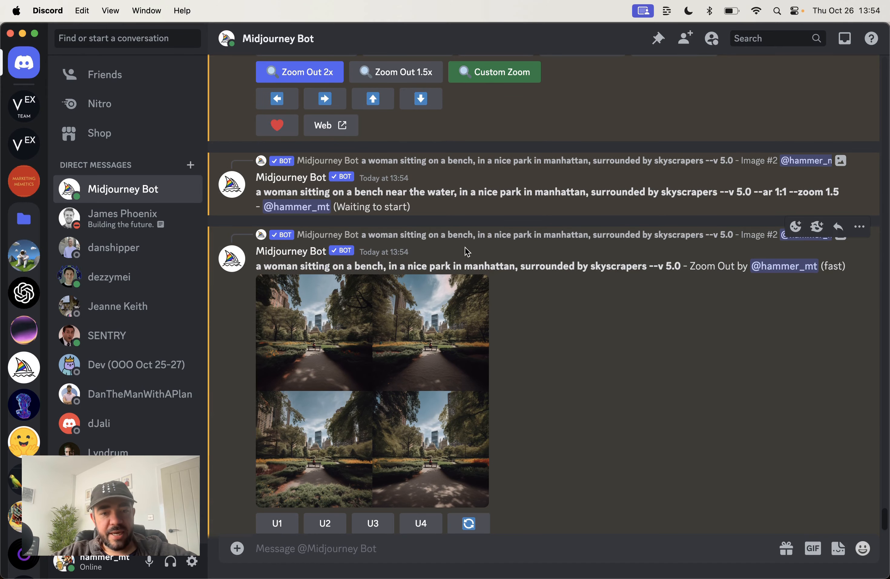
scroll(467, 251, "up", 5)
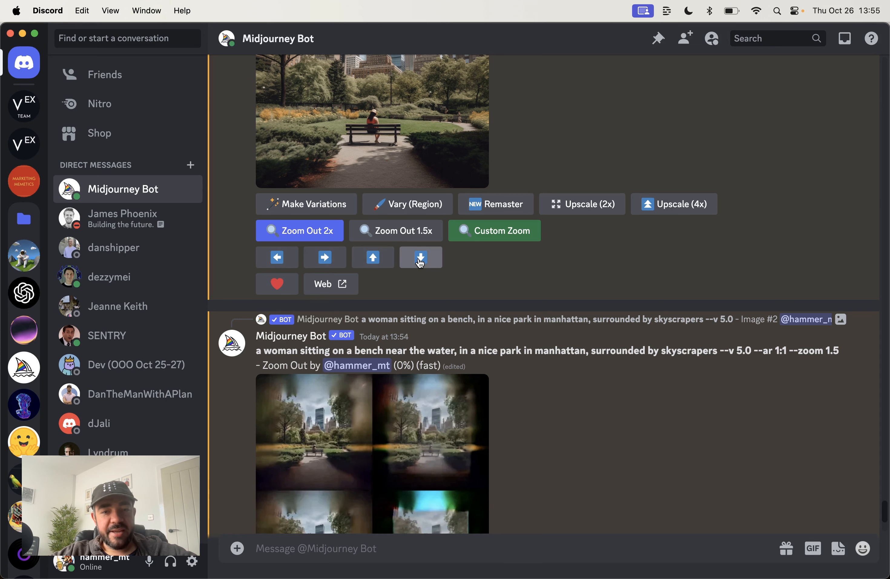
scroll(546, 310, "up", 2)
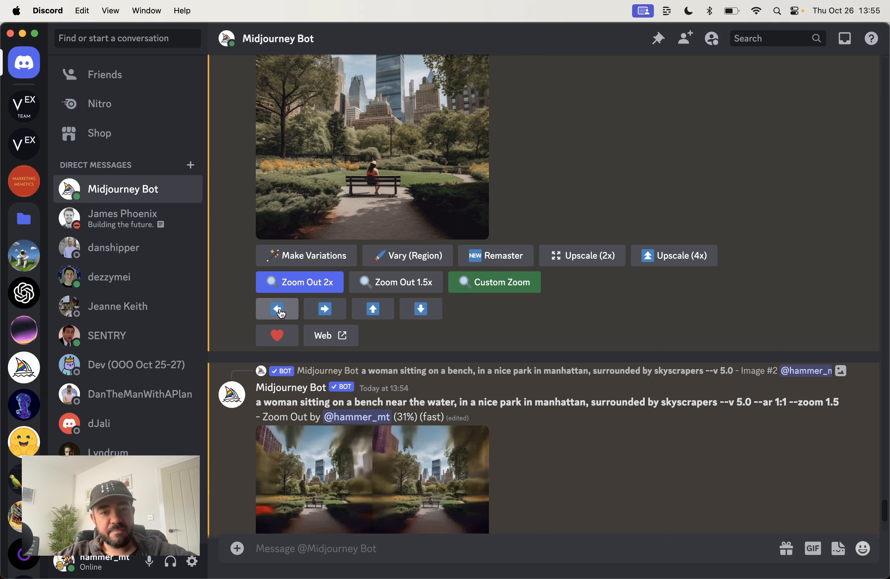
scroll(360, 260, "up", 3)
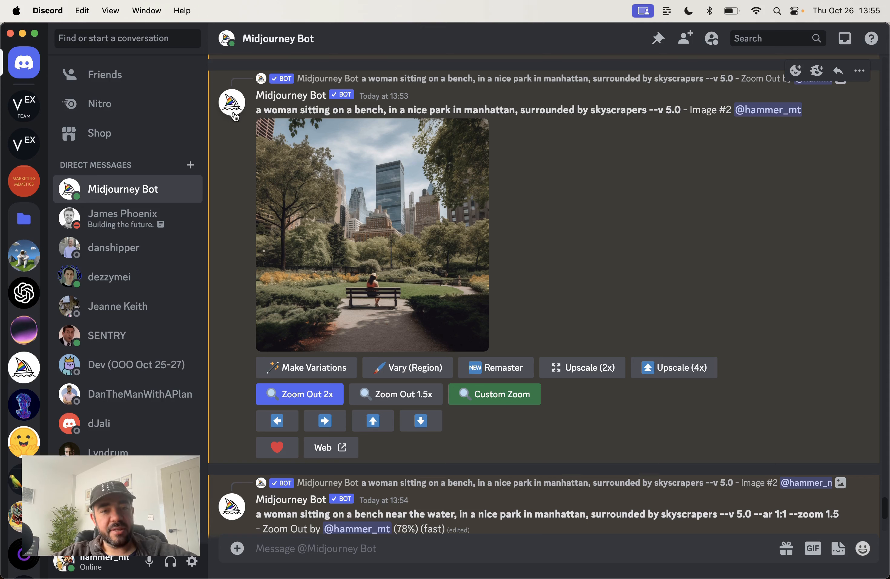
left_click(277, 420)
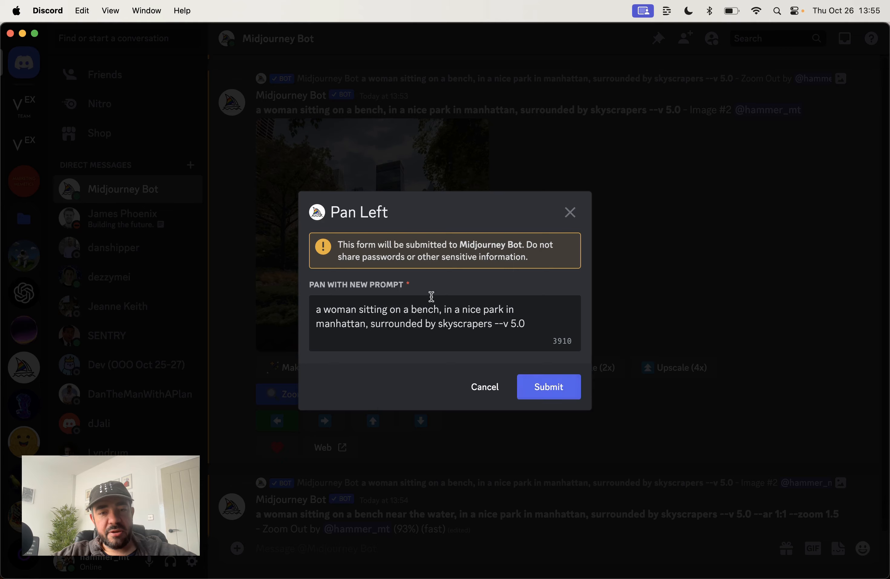
left_click(546, 391)
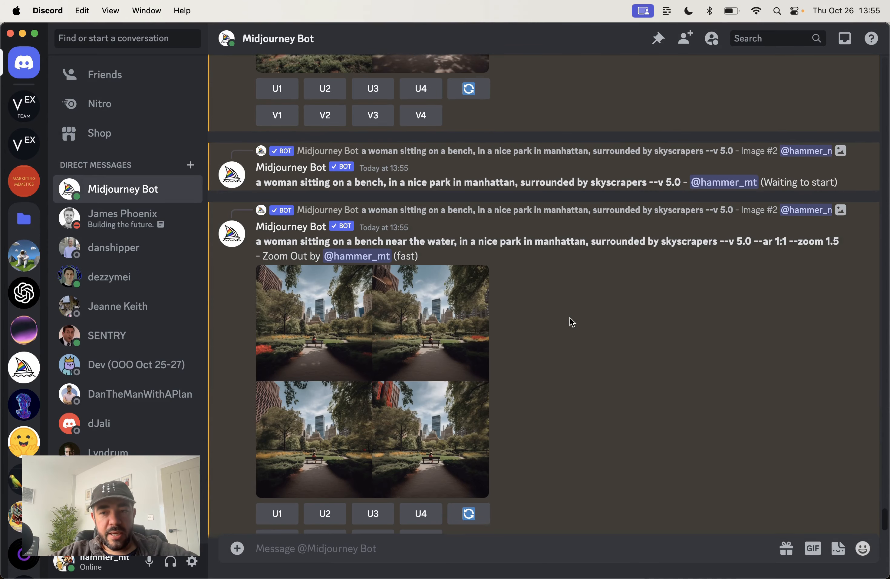
Examine the custom zoom grid enlarged and compare the Pan Left variations in progress with the "a woman sitting on a bench" prompt text.
left_click(363, 353)
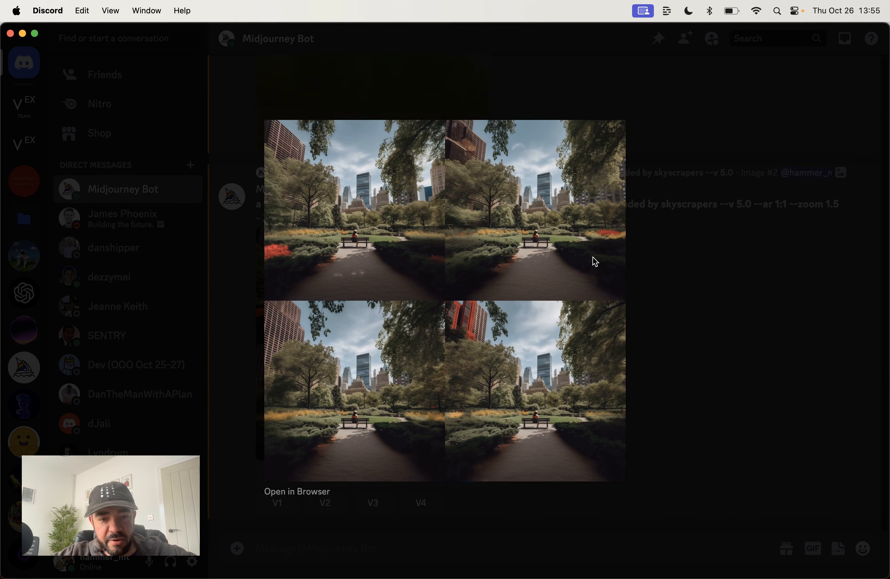
left_click(753, 285)
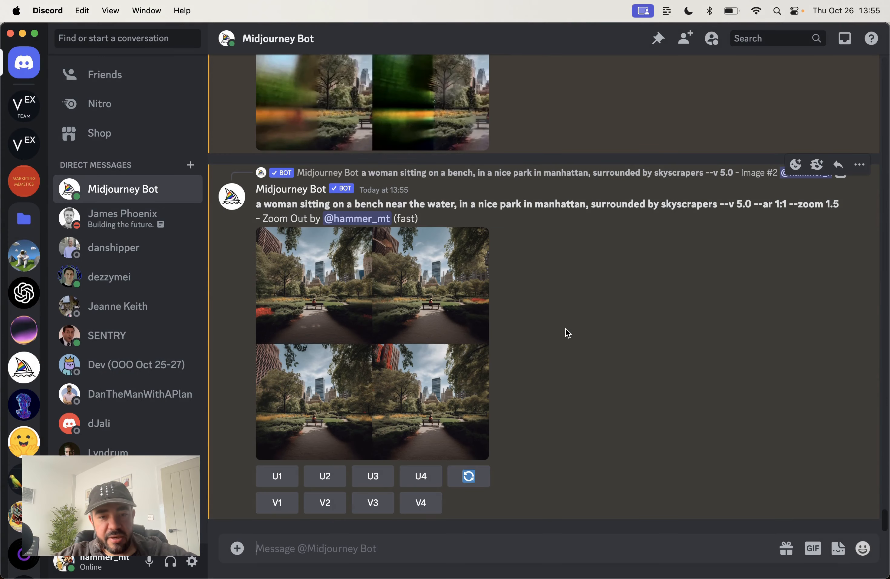
scroll(556, 265, "up", 5)
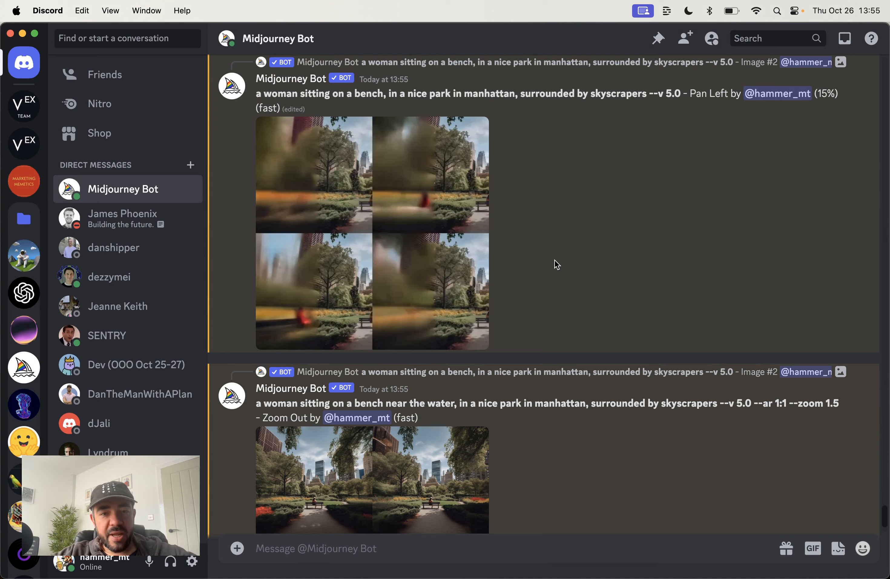
scroll(541, 451, "down", 1)
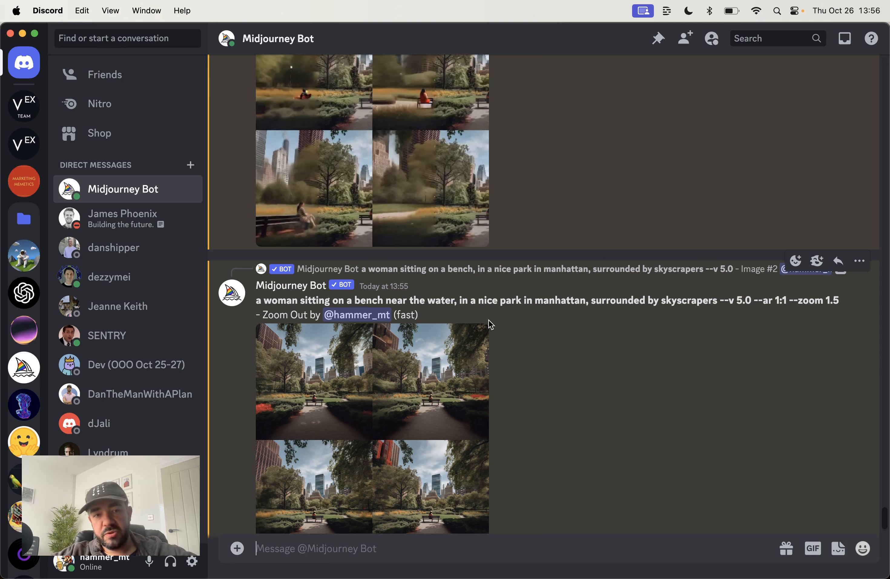
scroll(525, 354, "up", 3)
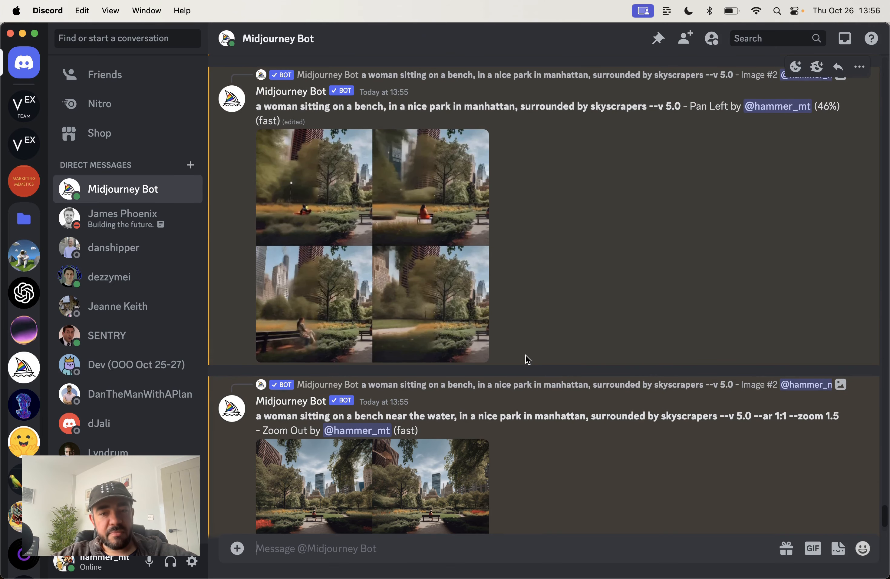
scroll(528, 359, "up", 1)
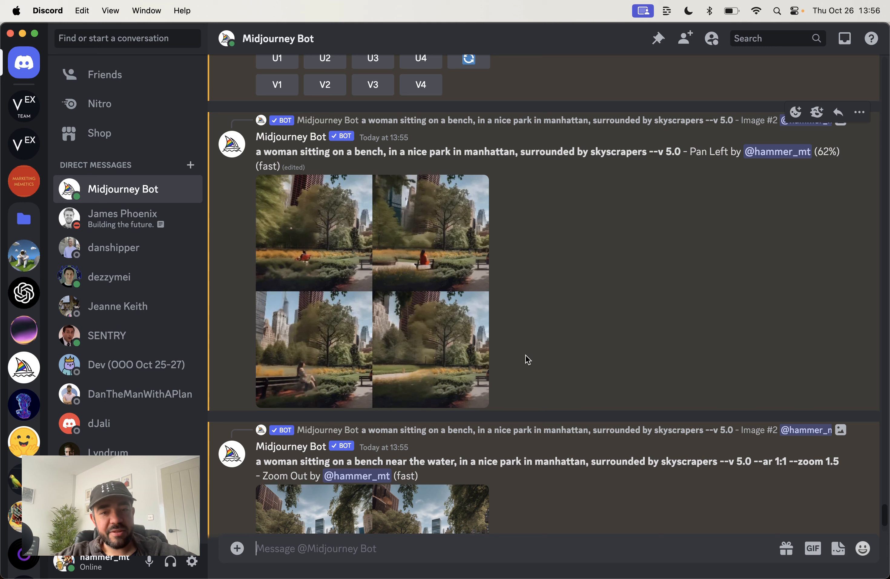
left_click(258, 152)
left_click_drag(259, 152, 383, 154)
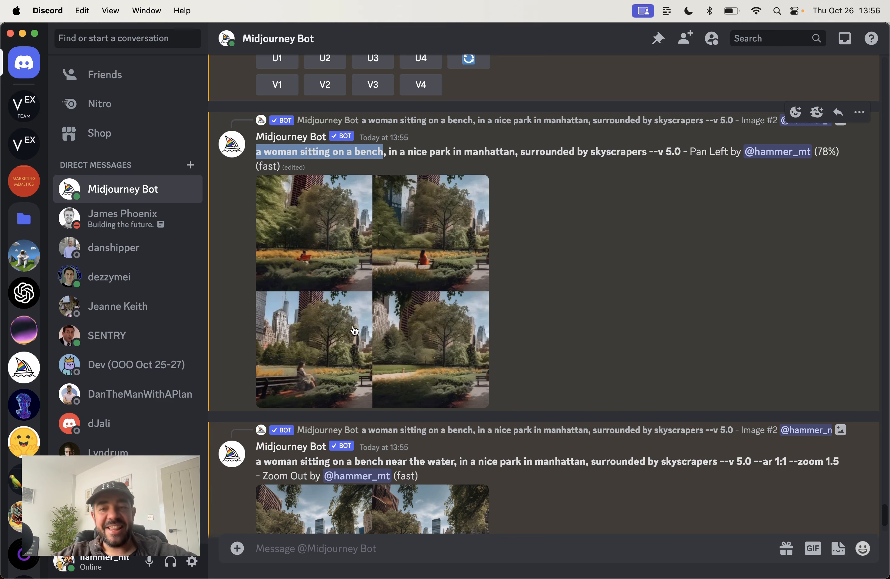
left_click_drag(691, 152, 730, 152)
left_click(717, 154)
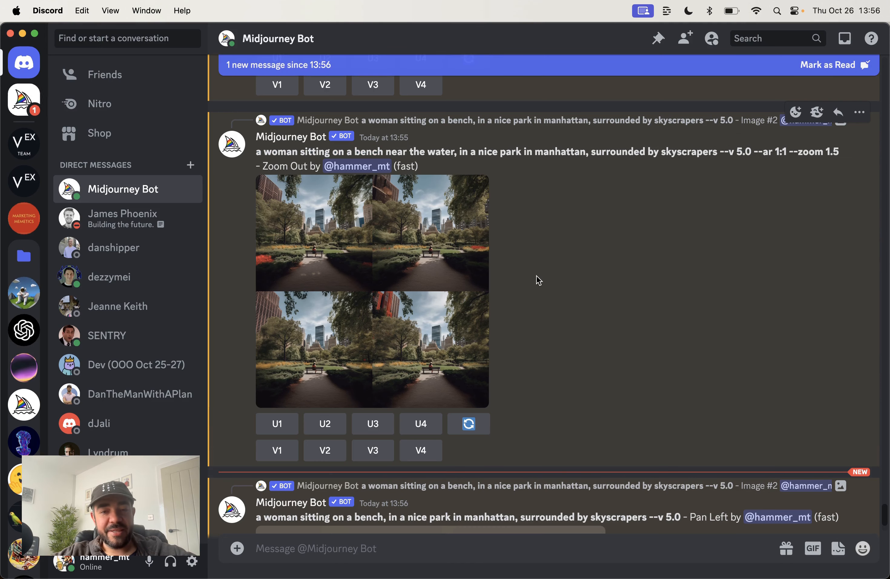
Review the finished Pan Left grid beneath the custom zoom result and inspect its four variations enlarged.
scroll(541, 297, "up", 5)
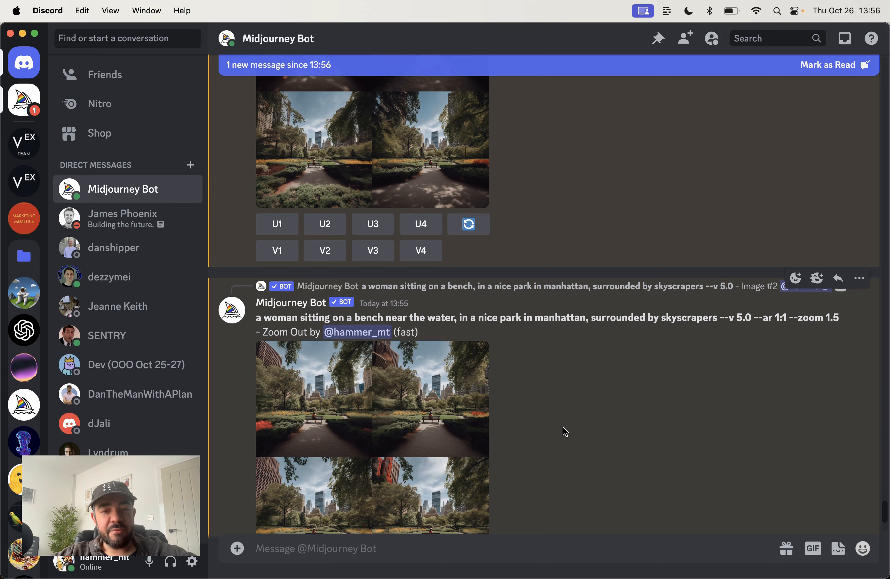
scroll(563, 431, "down", 3)
scroll(563, 430, "down", 2)
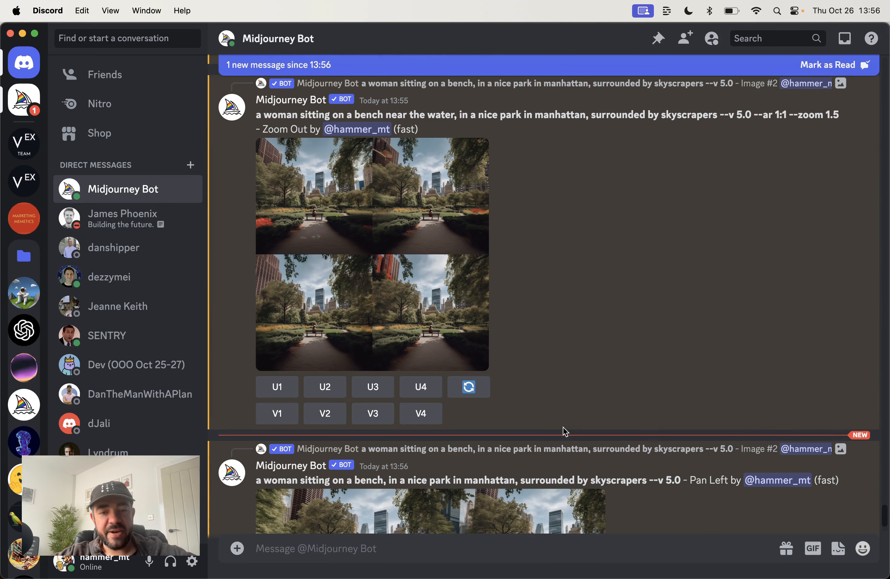
scroll(563, 426, "down", 6)
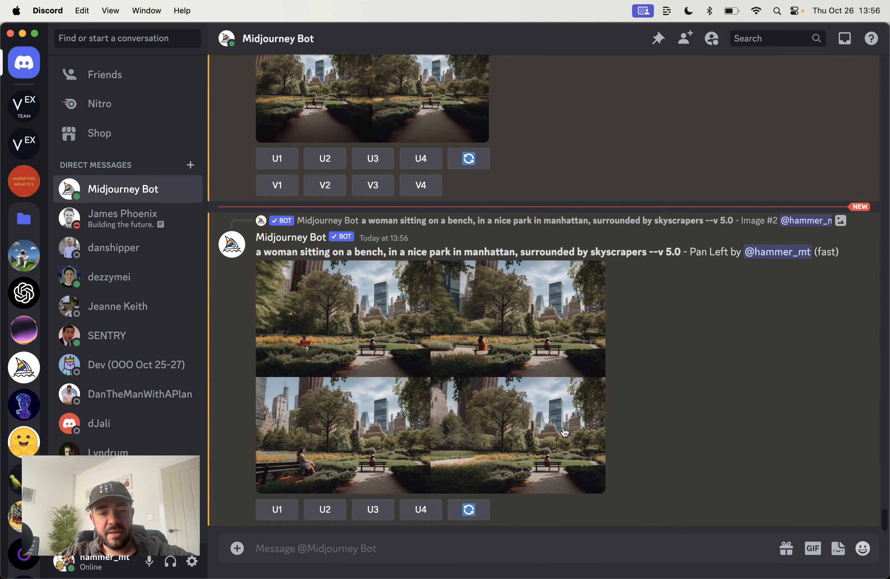
left_click(328, 433)
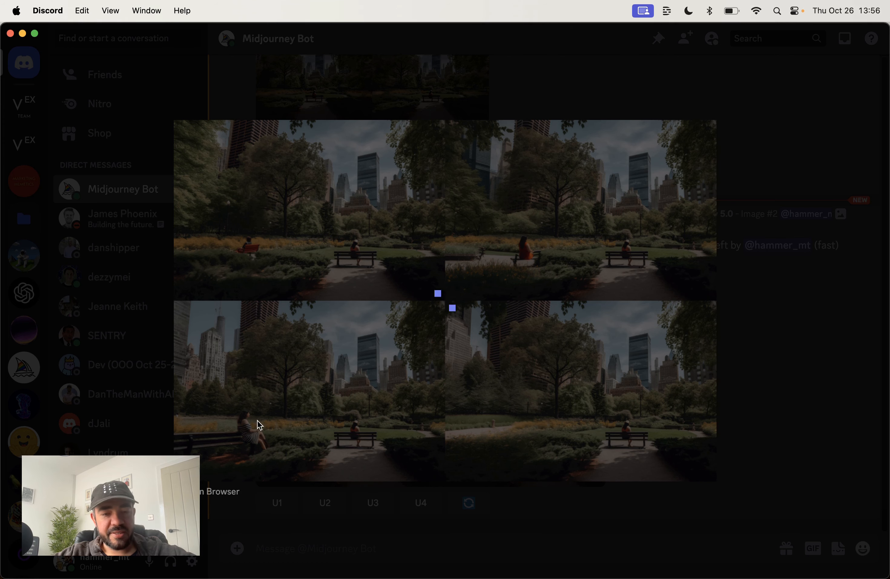
left_click(141, 312)
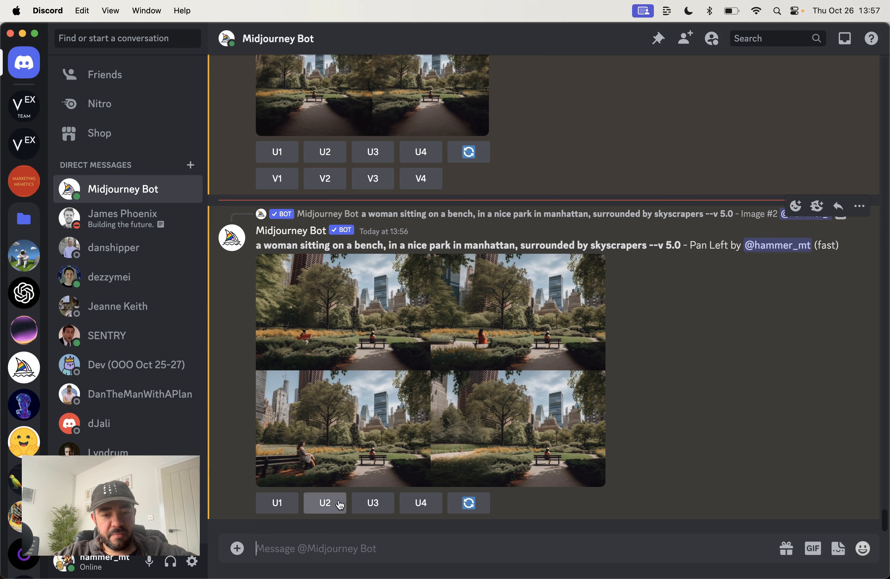
Upscale the third Pan Left variation and pan it right with "a woman sitting on a bench" replaced by "a lake" in the prompt.
left_click(370, 502)
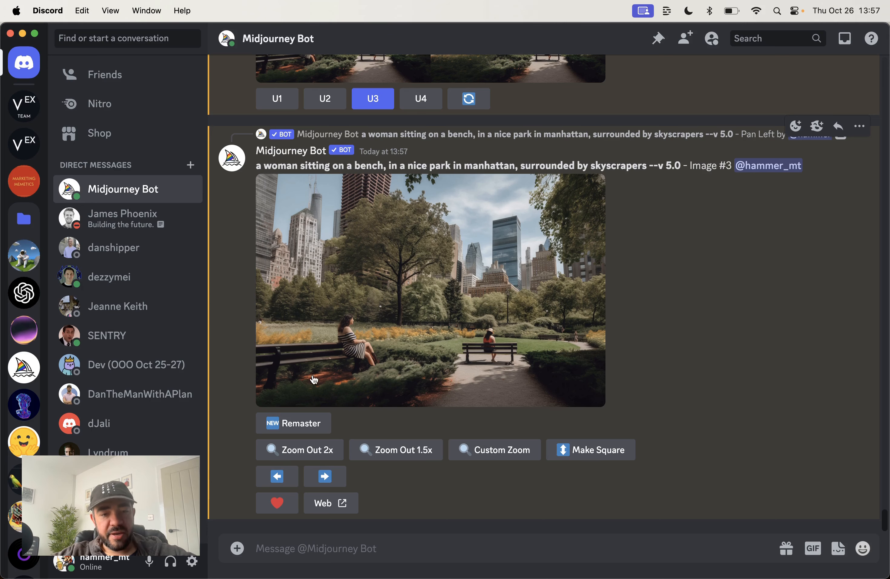
left_click(327, 482)
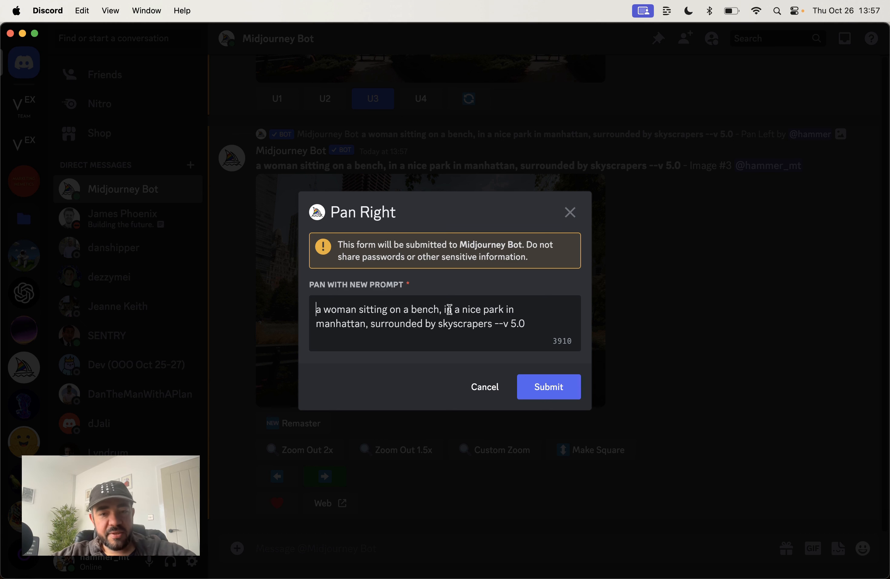
left_click_drag(440, 310, 258, 308)
type("a lake")
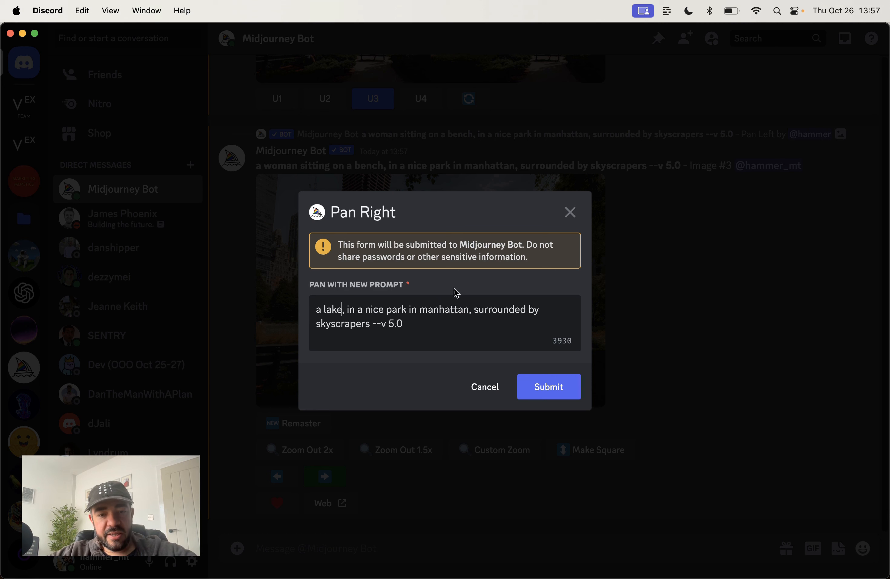
left_click(549, 388)
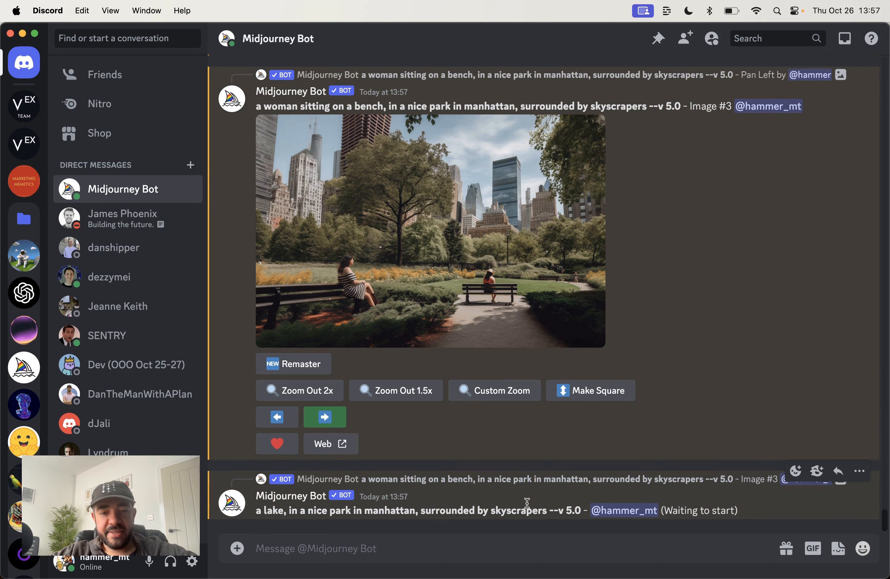
Compare the upscaled two-bench image with the Pan Right lake variations in progress and the earlier Pan Left grid.
scroll(545, 398, "up", 2)
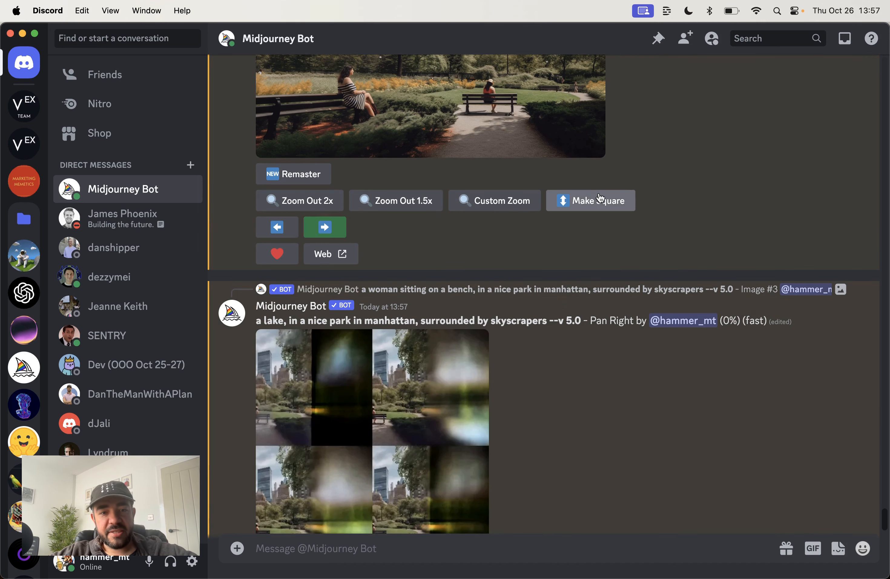
scroll(399, 337, "up", 4)
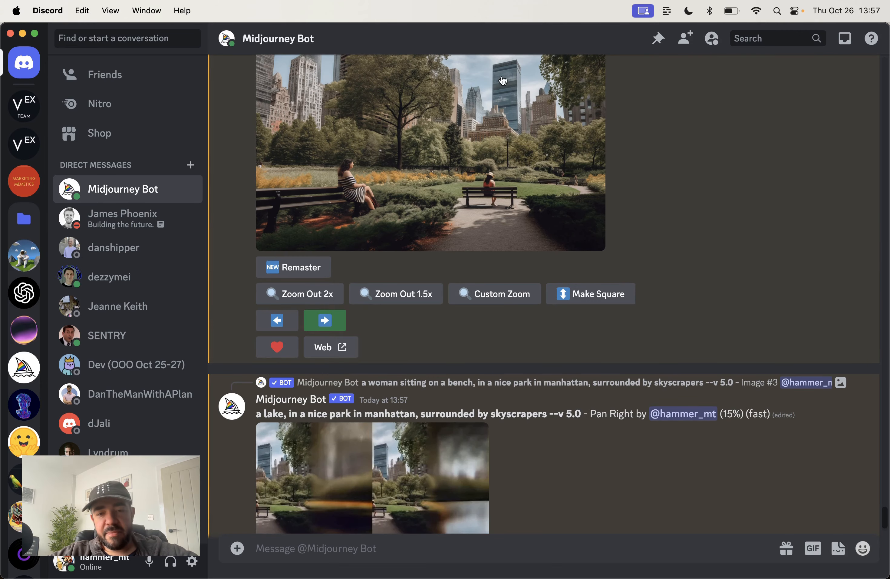
scroll(481, 382, "down", 3)
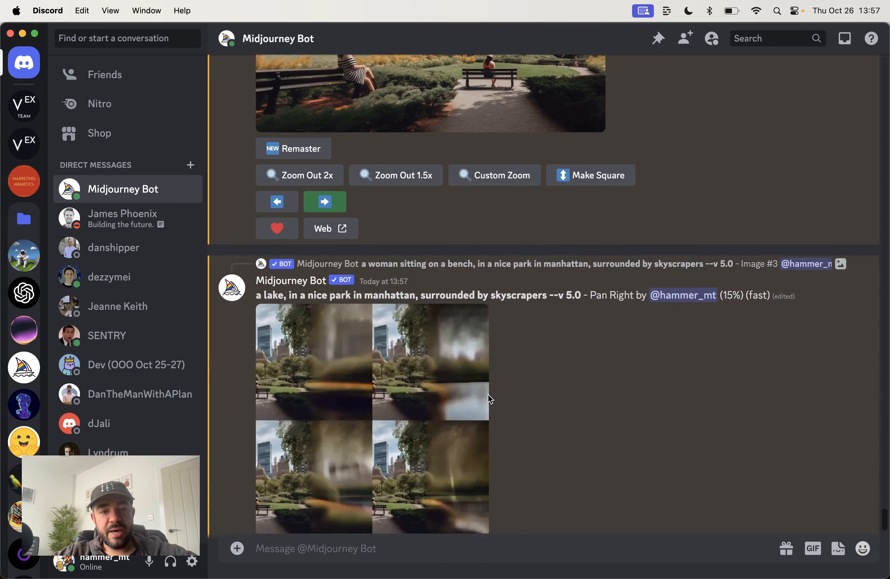
scroll(491, 399, "down", 1)
scroll(481, 221, "up", 5)
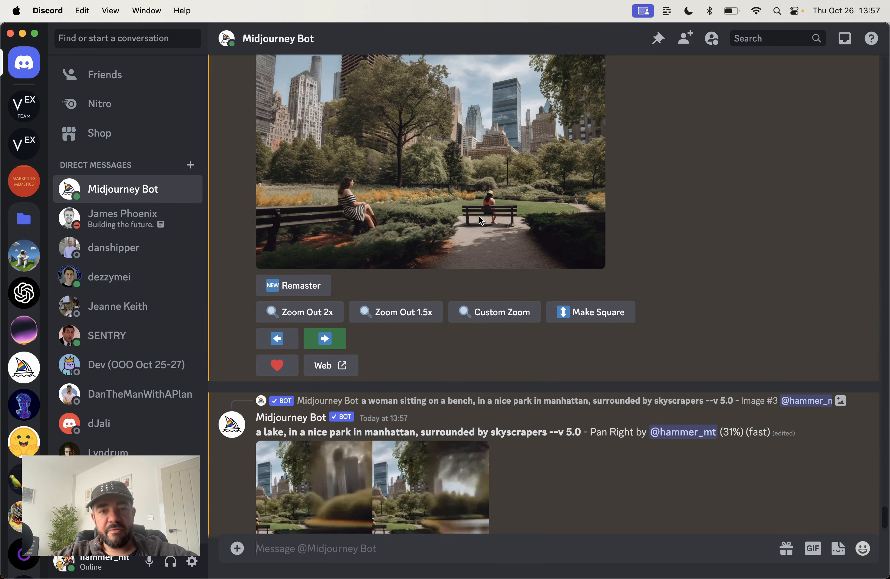
scroll(483, 211, "up", 3)
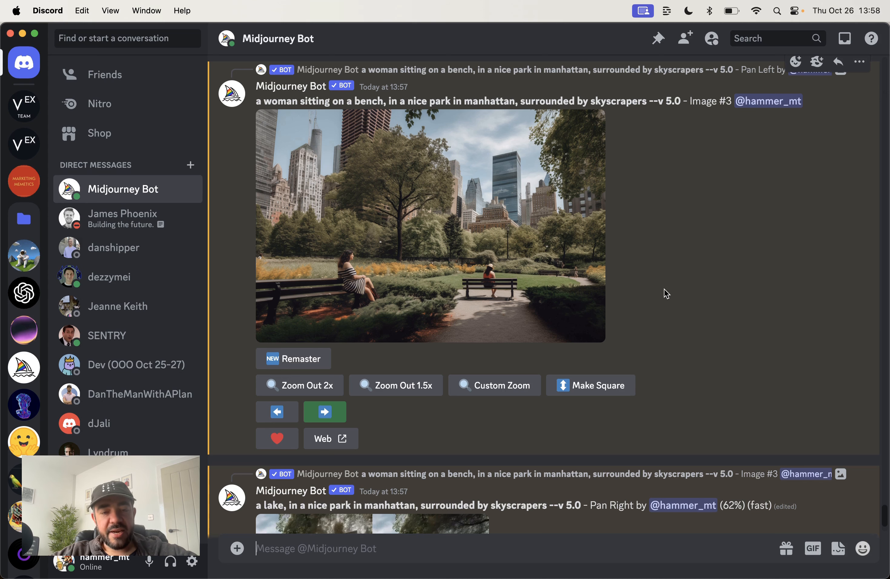
scroll(635, 391, "down", 6)
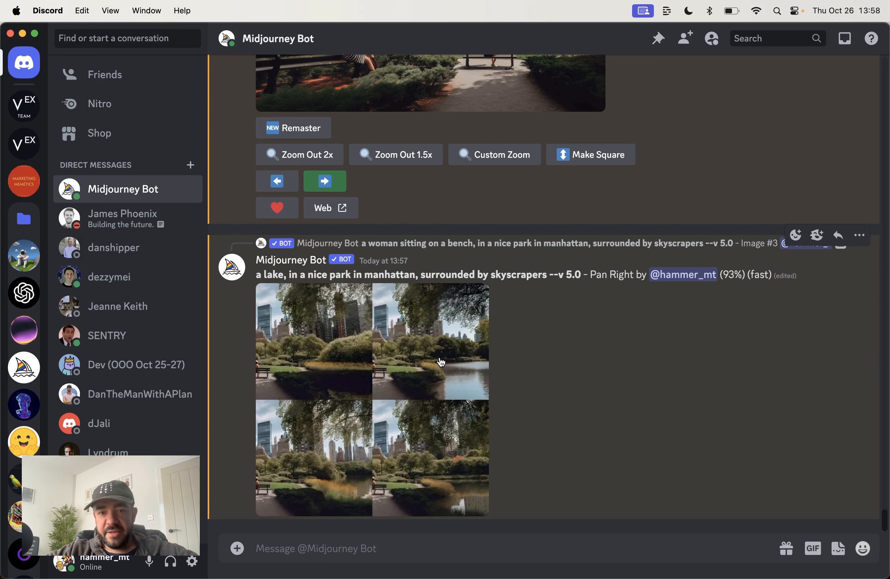
scroll(508, 251, "up", 10)
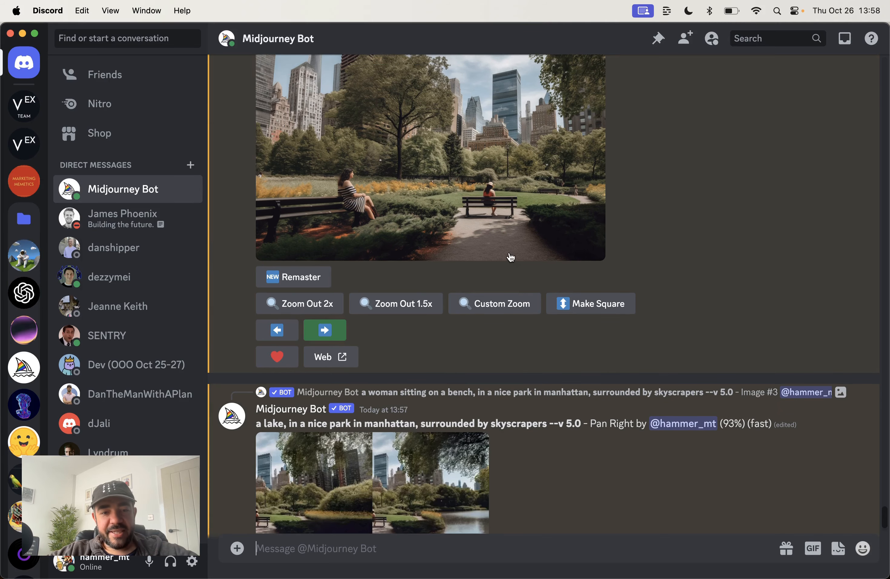
scroll(515, 282, "up", 5)
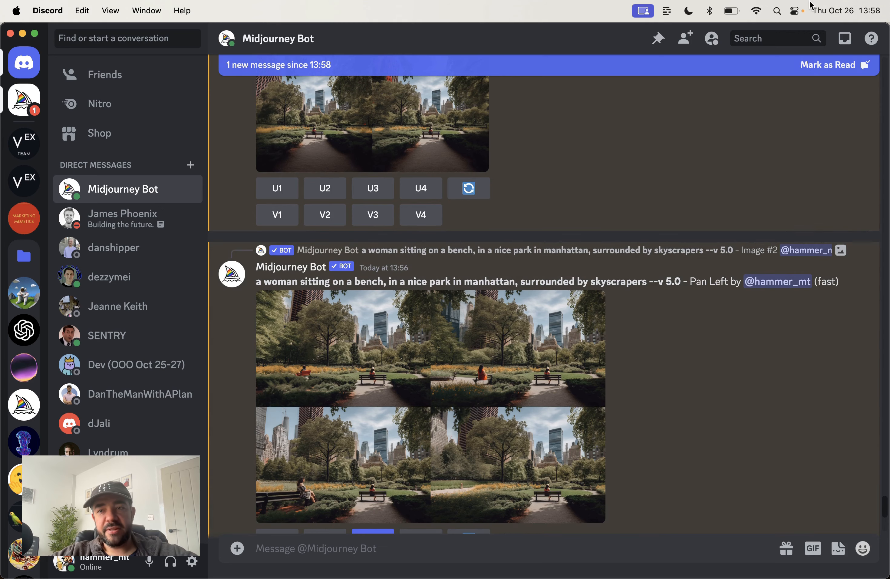
Mark the new message as read and inspect the four finished Pan Right lake variations enlarged.
left_click(825, 67)
scroll(653, 305, "up", 3)
scroll(653, 305, "down", 15)
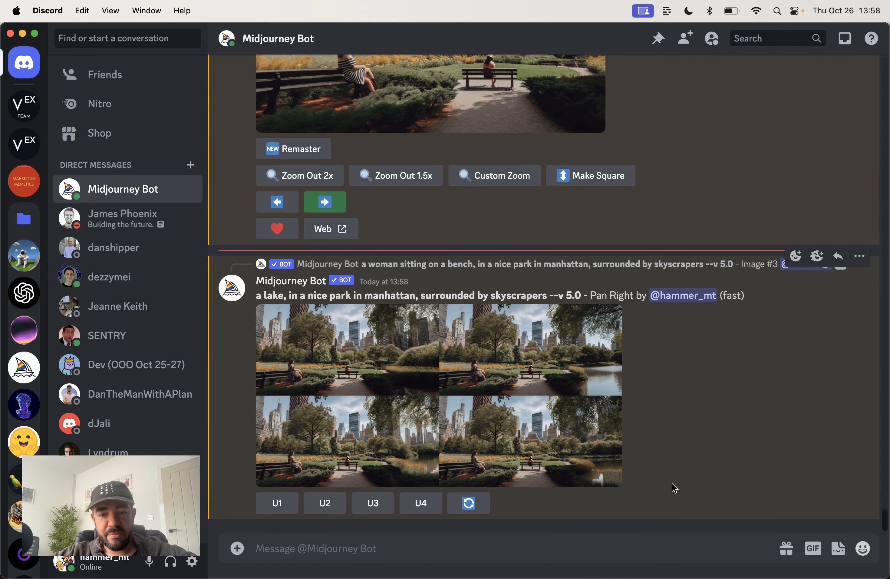
left_click(543, 346)
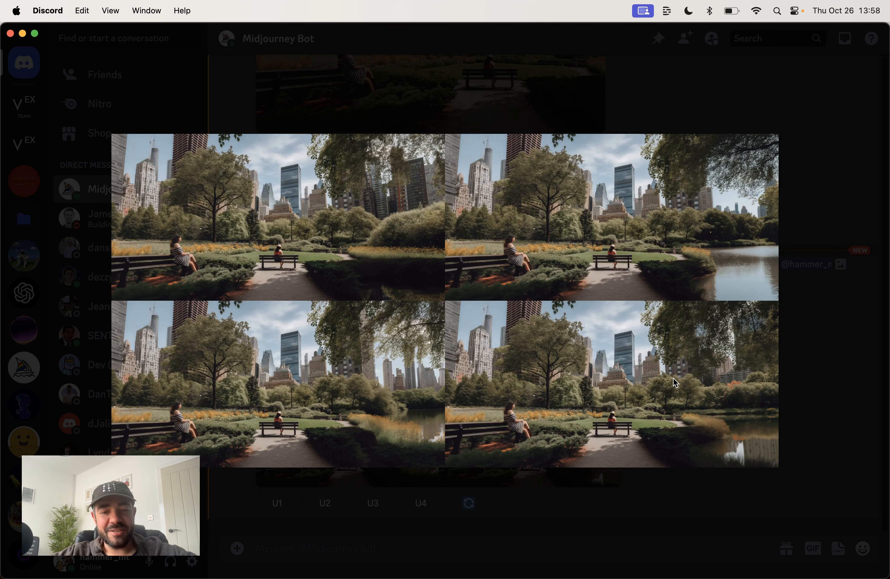
left_click(794, 188)
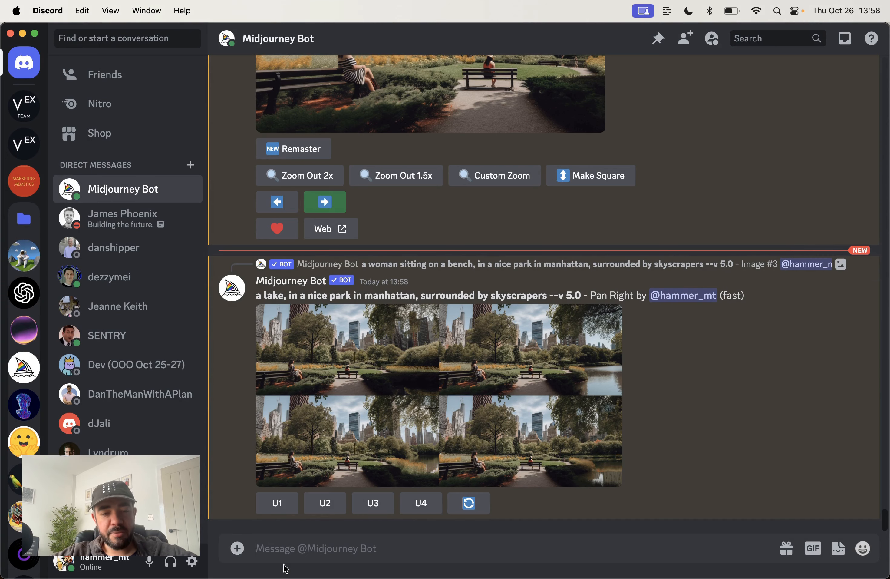
type("/")
key("Return")
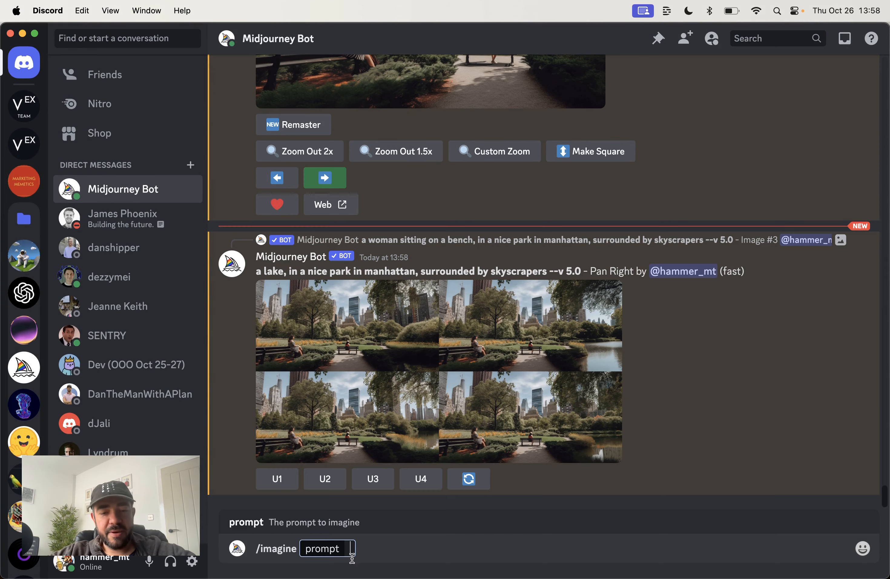
key("BackSpace")
key("BackSpace")
key("BackSpace")
key("BackSpace")
key("BackSpace")
key("BackSpace")
key("BackSpace")
key("BackSpace")
key("BackSpace")
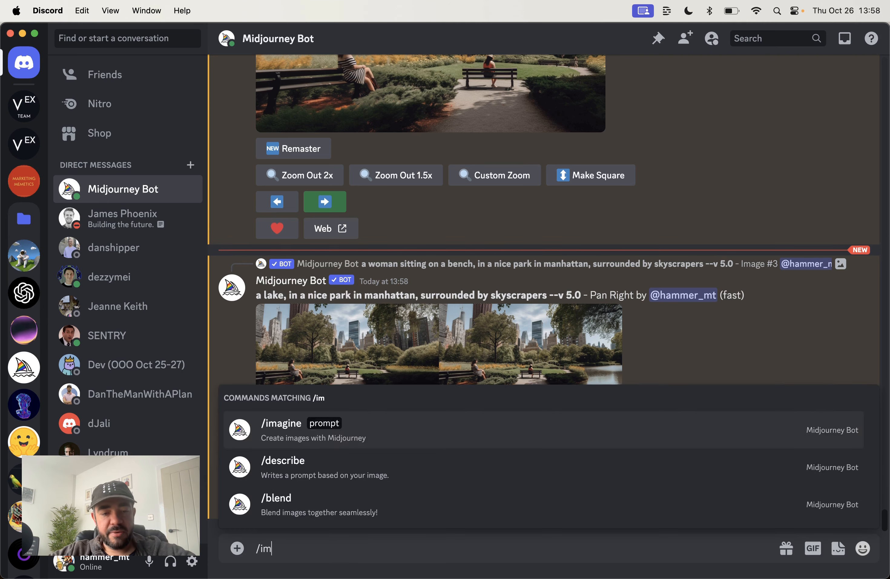
Upload alien-1.png from the Downloads folder and send it to the Midjourney Bot chat.
left_click(237, 548)
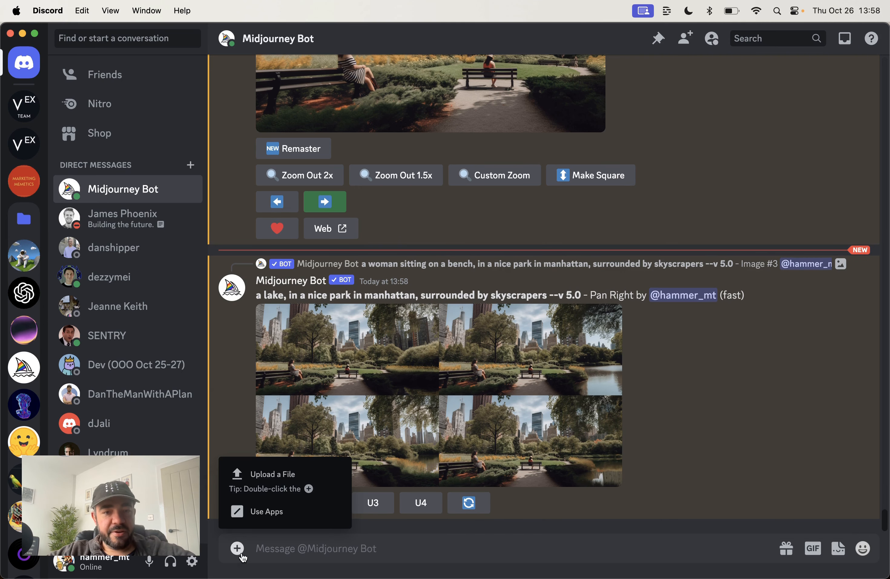
left_click(278, 473)
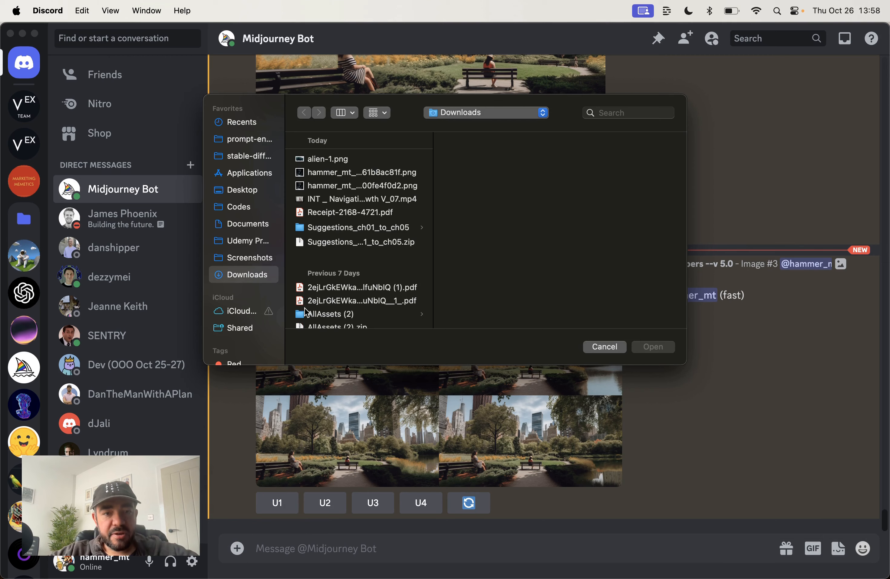
left_click(324, 159)
double_click(324, 159)
key("Return")
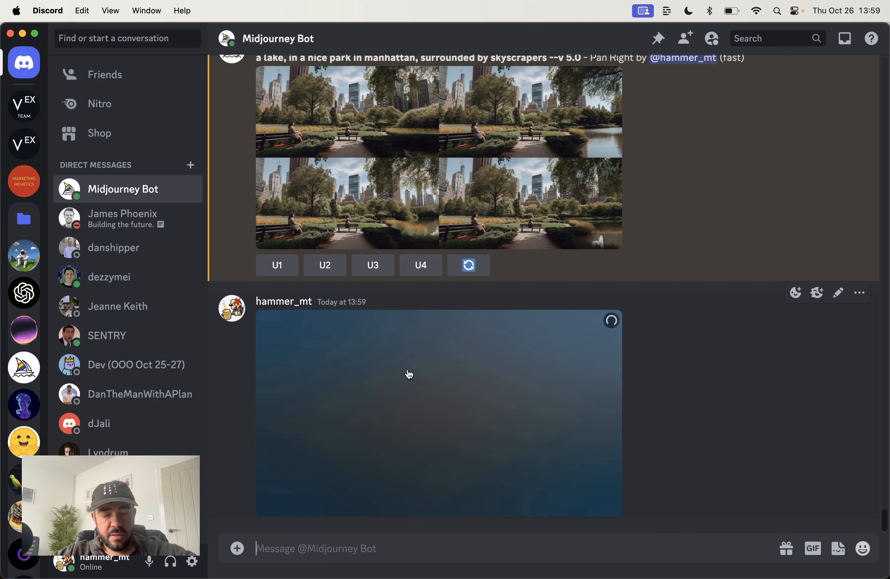
Copy the link of the uploaded alien image from its enlarged view, and close that view.
right_click(406, 382)
left_click(438, 387)
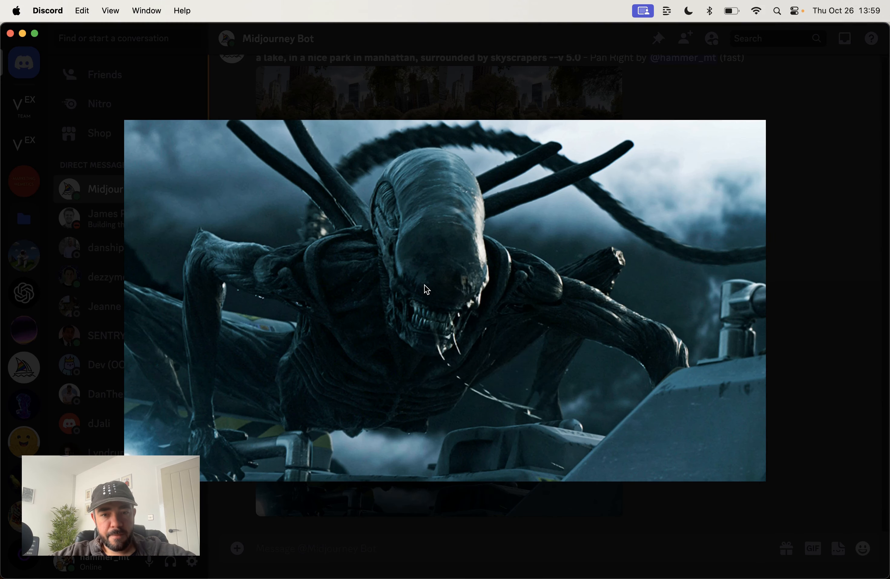
right_click(423, 285)
left_click(464, 352)
left_click(795, 326)
Try to generate an image with /imagine using only the copied alien-1.png link as the prompt.
left_click(355, 541)
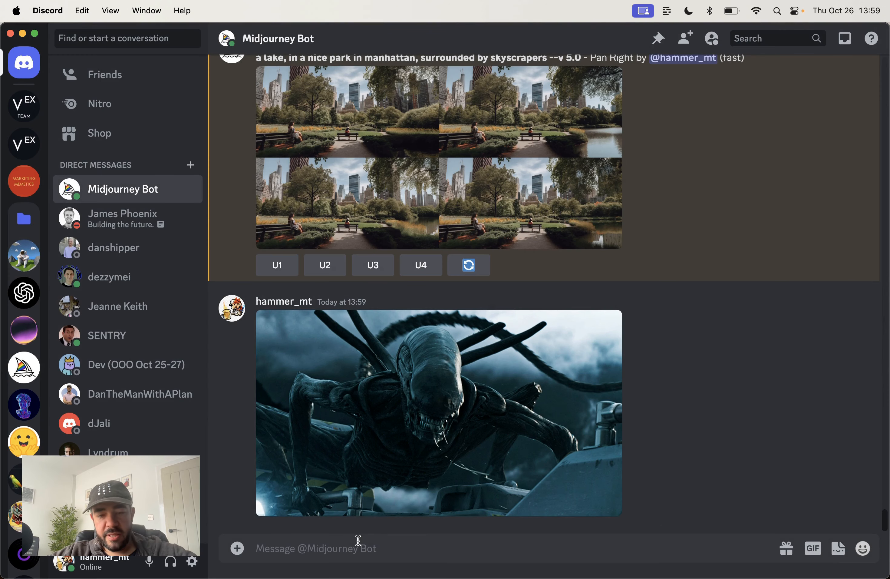
type("/")
key("Return")
key("super+v")
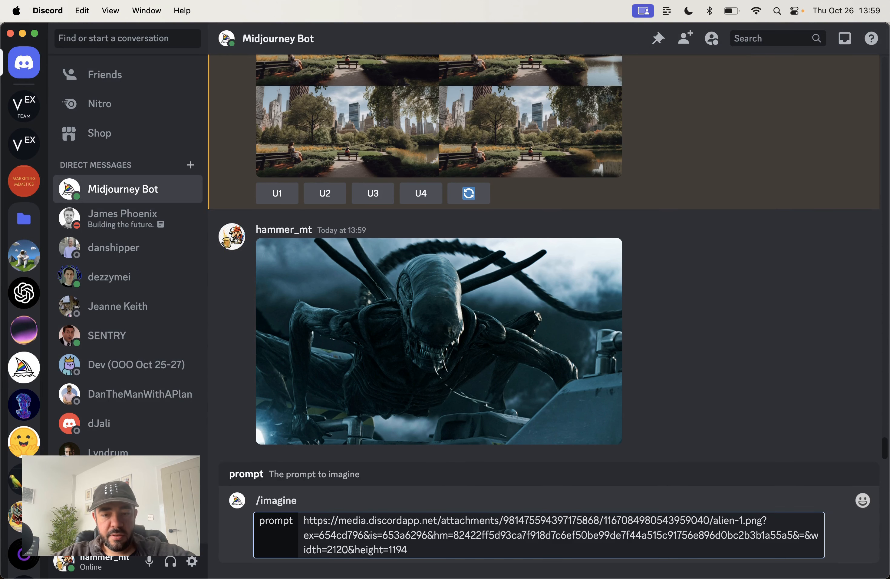
key("Return")
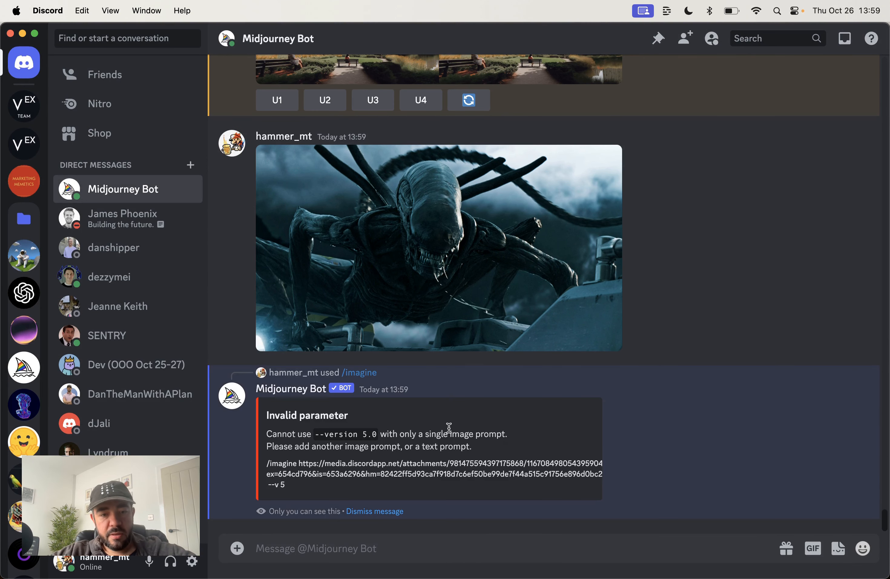
Repeat the /imagine attempt with the same alien-1.png link as its entire prompt.
left_click(396, 540)
type("/imagine")
key("Return")
key("super+v")
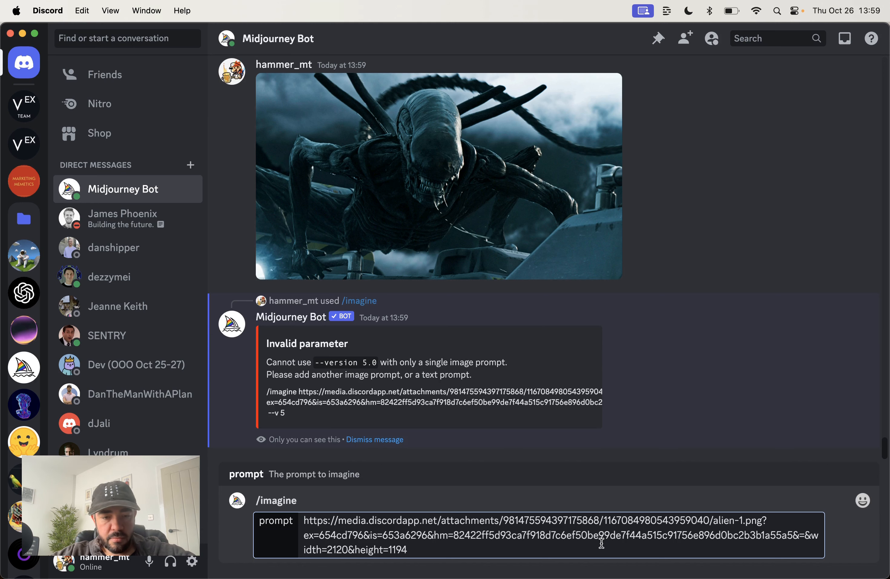
key("Return")
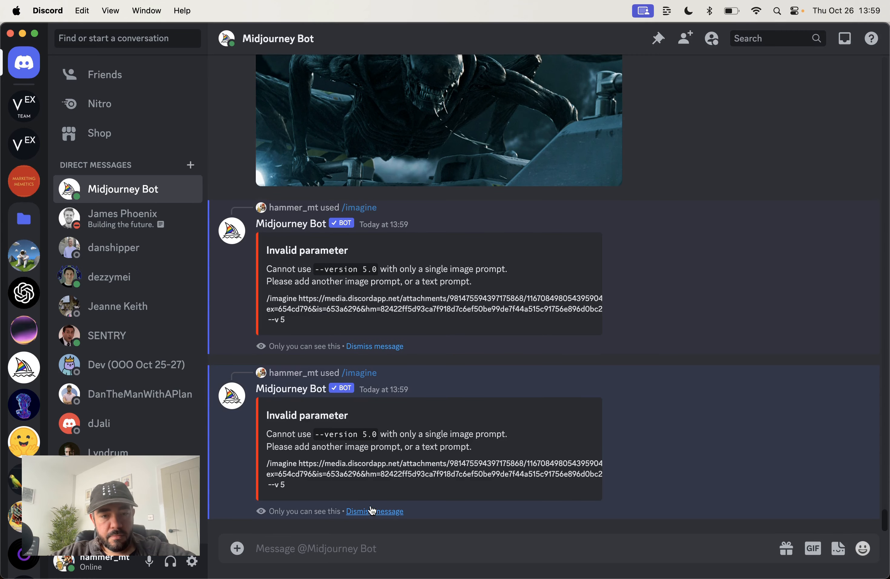
Enlarge the uploaded alien image again, recopy its link and close the enlarged view.
scroll(444, 422, "up", 4)
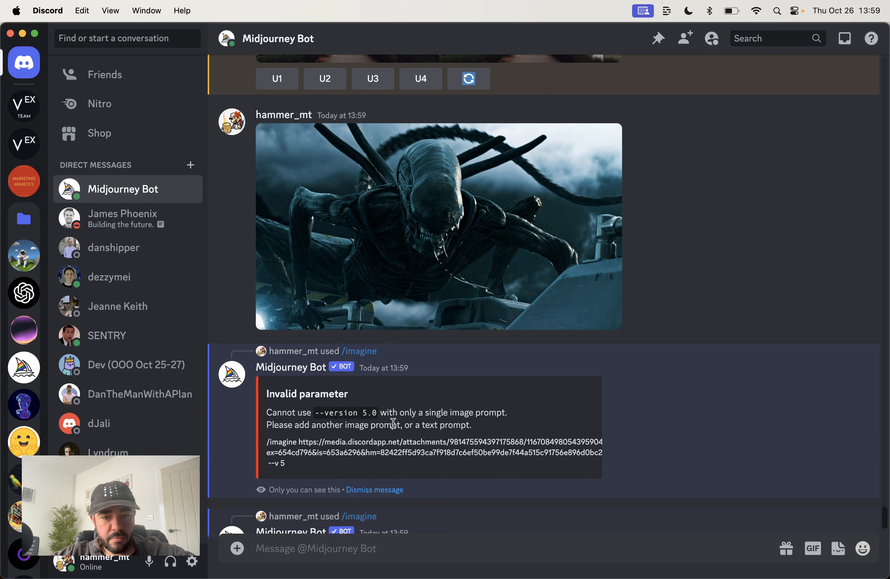
scroll(393, 423, "up", 3)
left_click(513, 394)
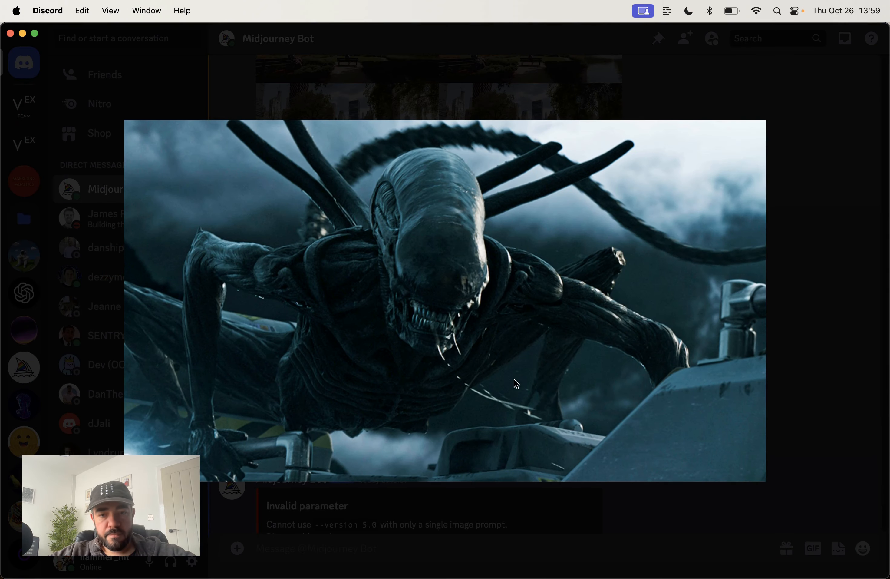
right_click(503, 288)
left_click(536, 355)
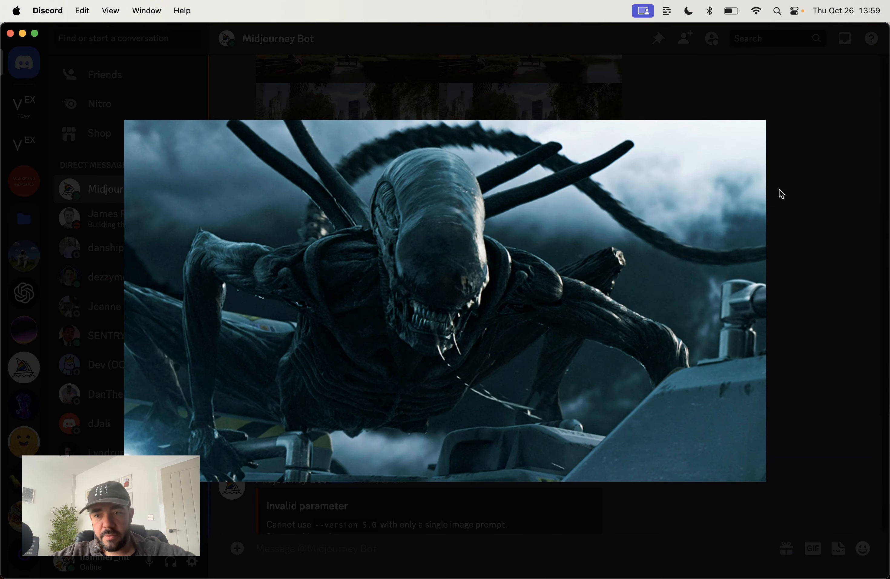
left_click(805, 173)
Try to submit the recopied alien-1.png link as the sole /imagine prompt.
scroll(587, 366, "down", 5)
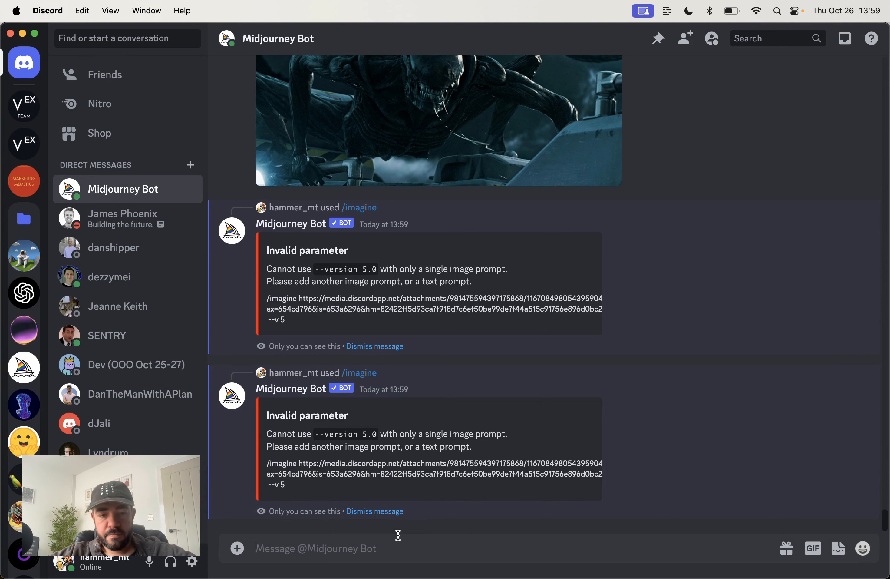
type("/")
key("Return")
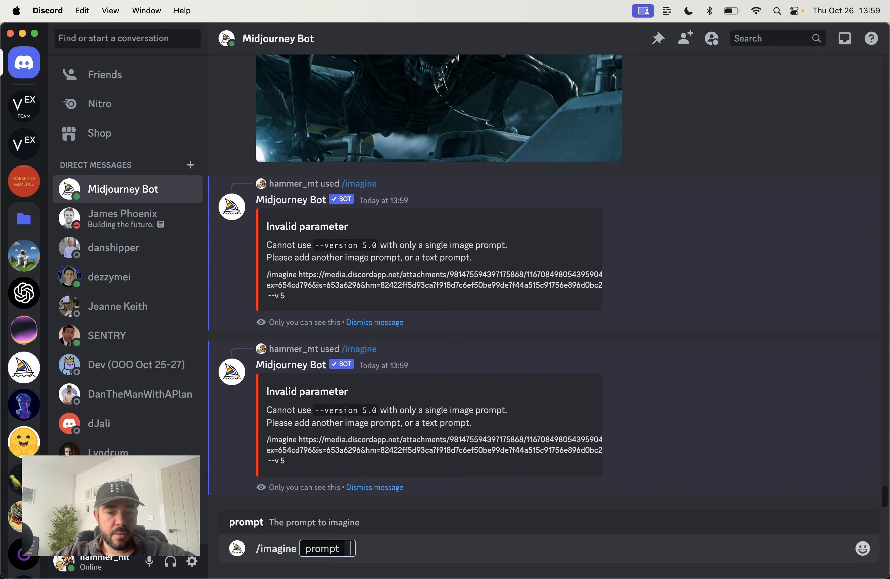
key("super+v")
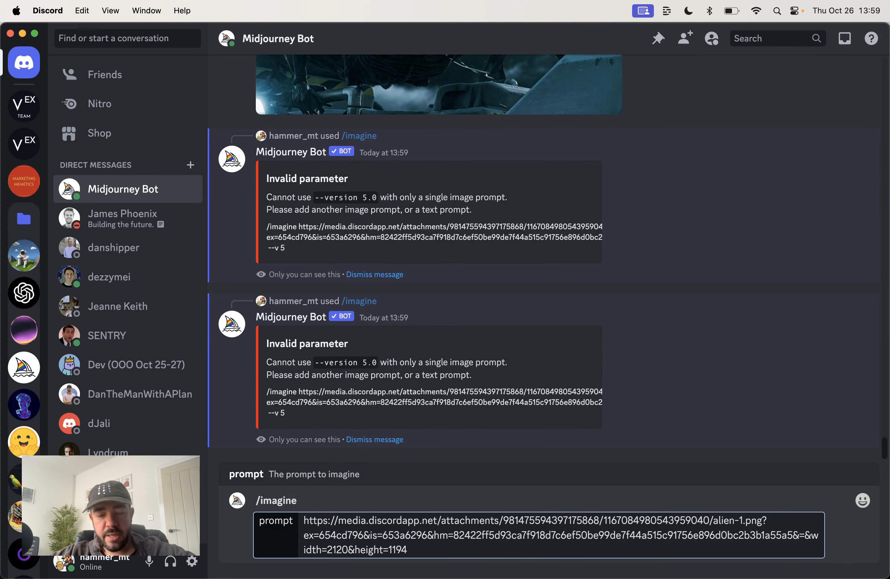
key("Return")
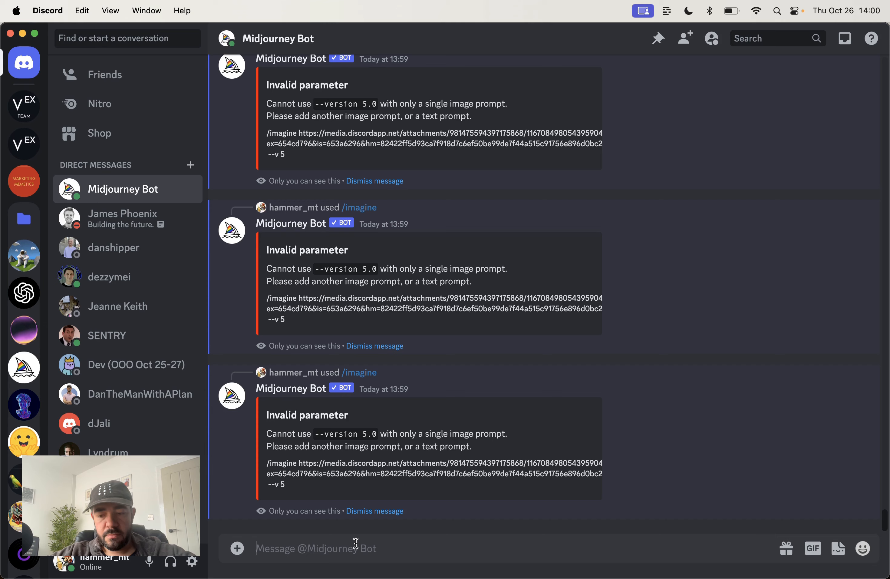
Post the copied alien-1.png link as a chat message, enlarge the posted image, copy its link and close the enlarged view.
key("super+v")
key("Return")
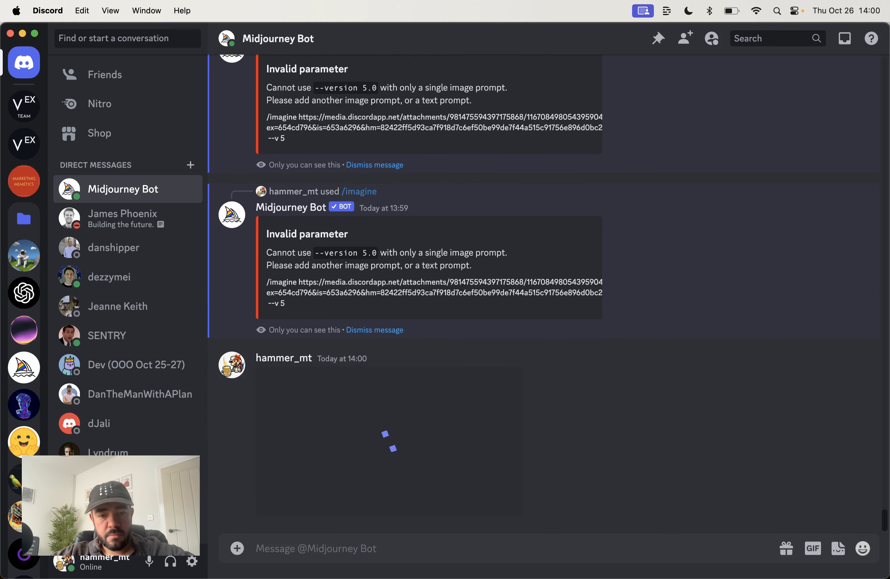
left_click(405, 434)
right_click(405, 434)
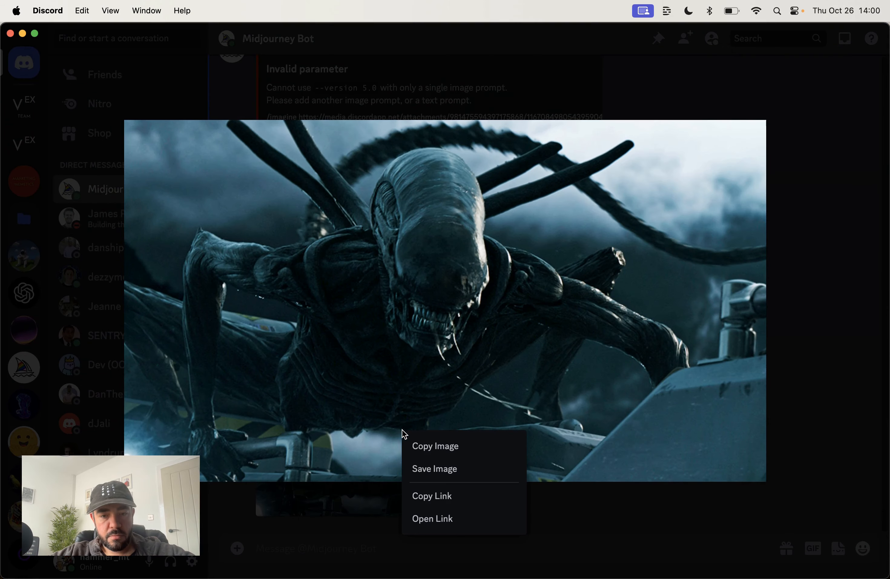
left_click(449, 498)
left_click(564, 79)
Try to generate an image with /imagine using only the link copied from the newly posted alien image.
left_click(412, 555)
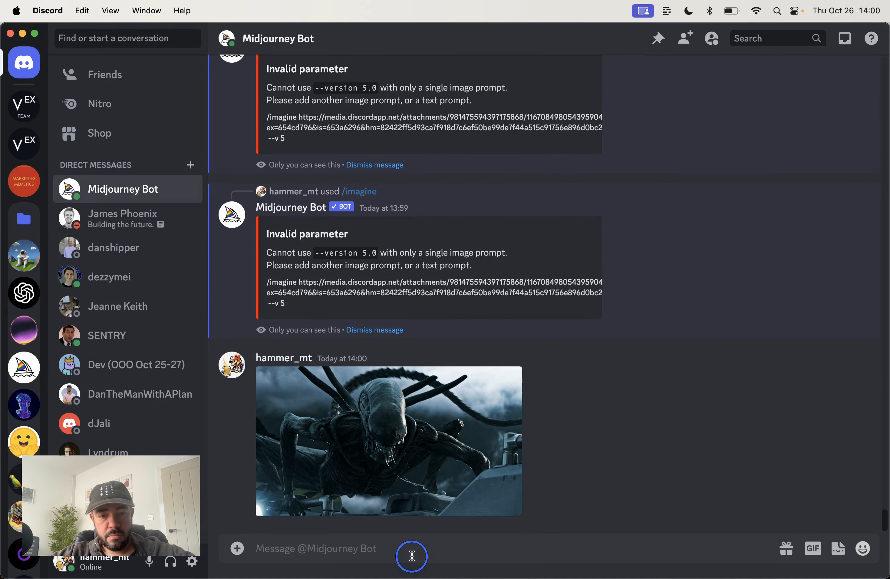
type("/")
key("Return")
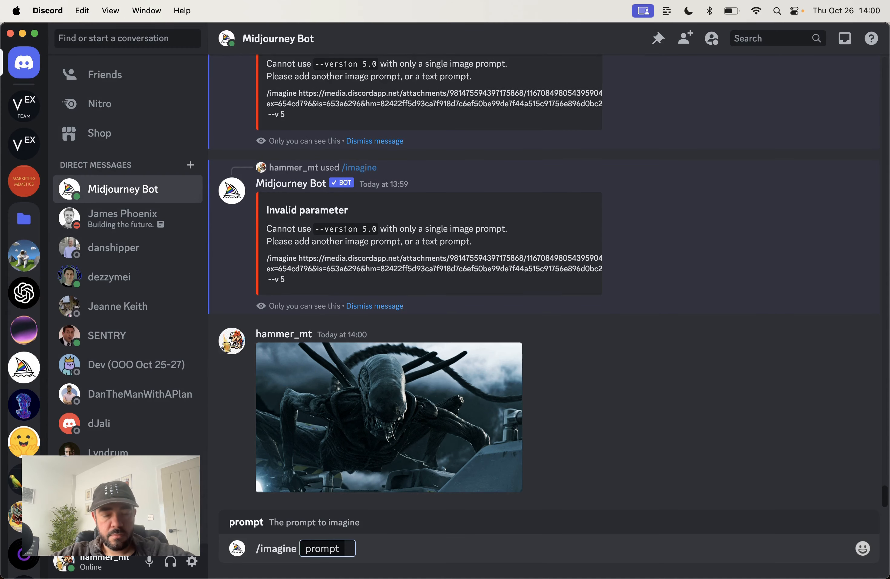
key("super+v")
key("Return")
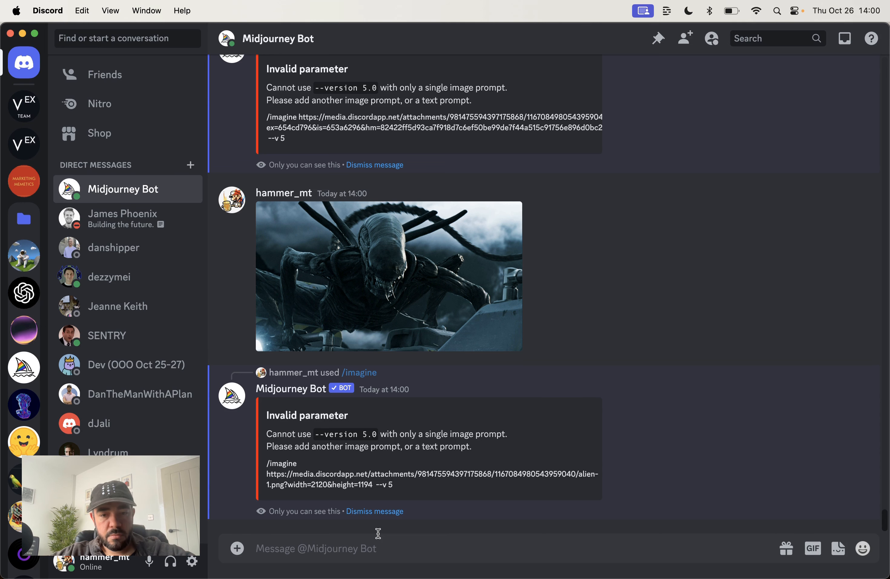
Generate an image grid with /imagine using the newly copied alien-1.png link followed by the text "extremely detailed".
type("/")
key("Return")
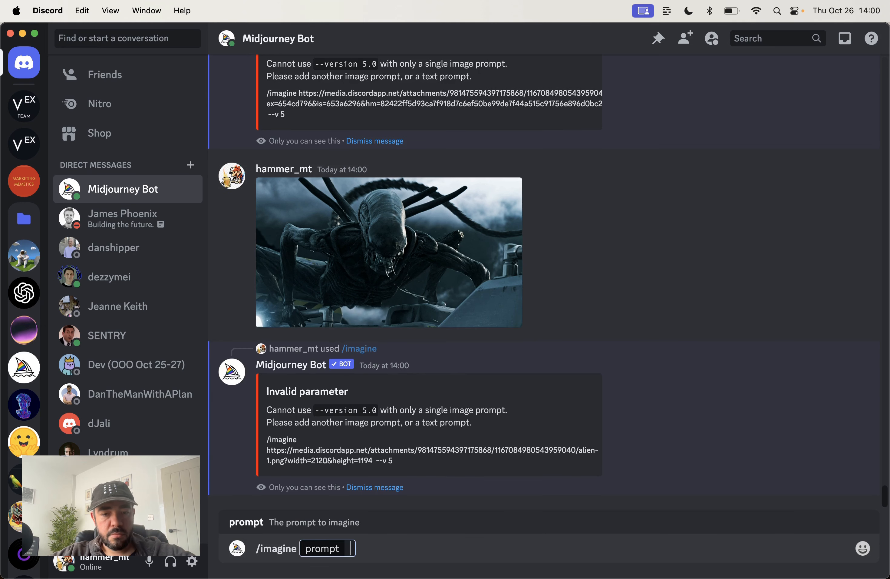
key("super+v")
type("extr")
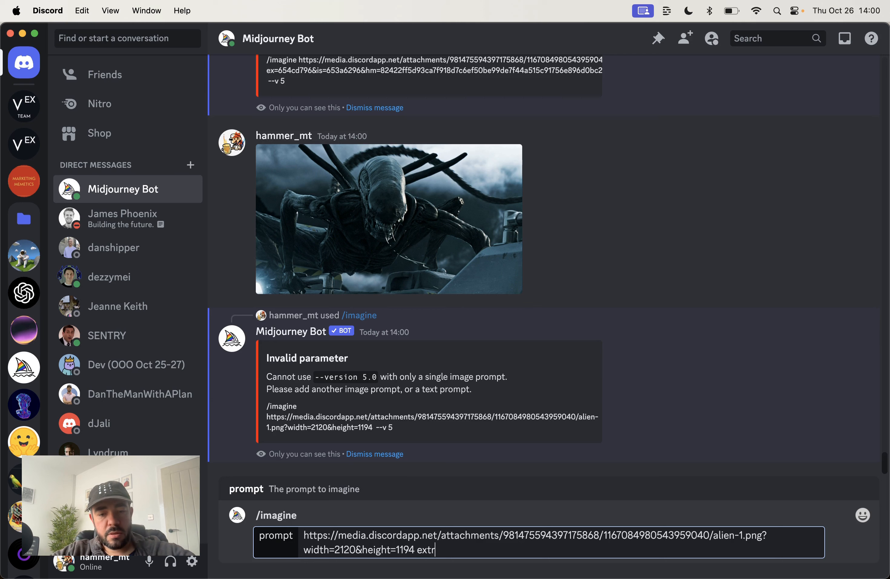
type("emely detailed")
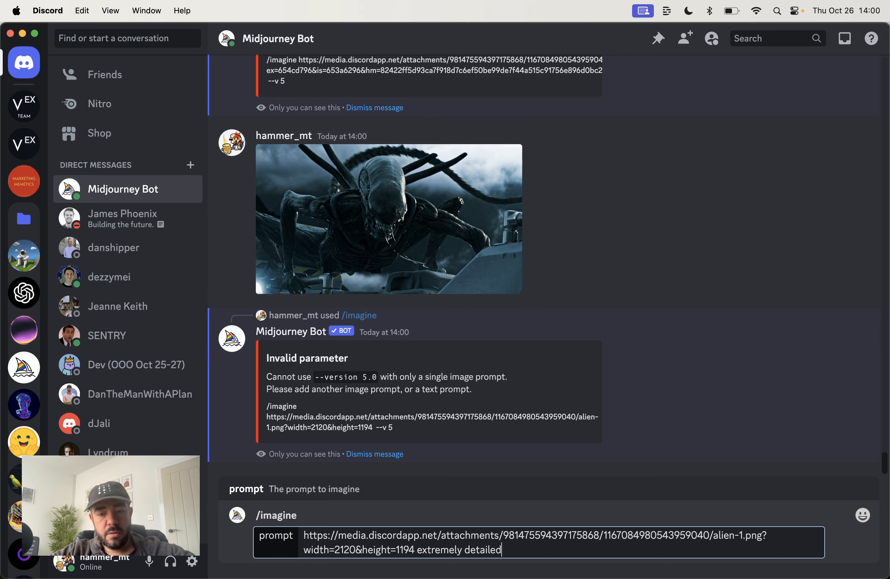
key("Return")
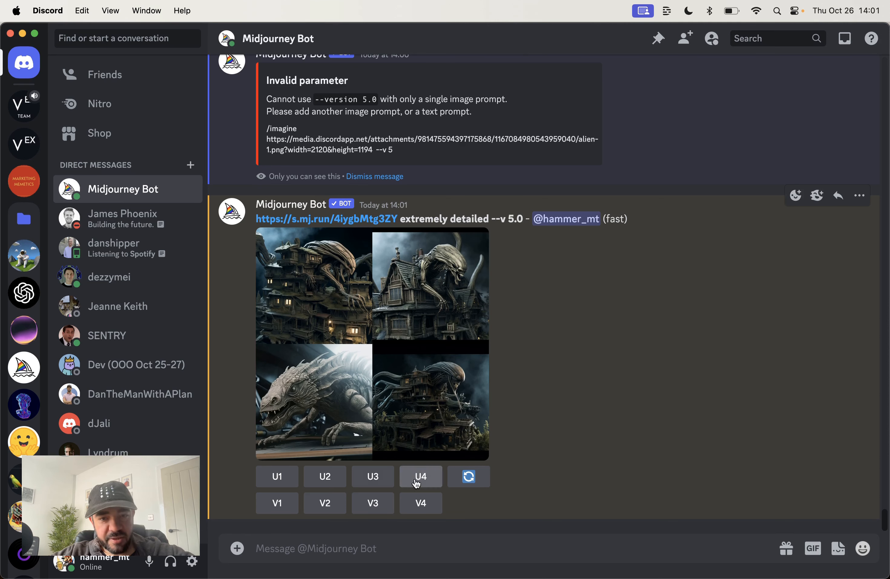
Upscale the second image of the "extremely detailed" alien grid and zoom the upscaled result out 1.5x.
left_click(326, 476)
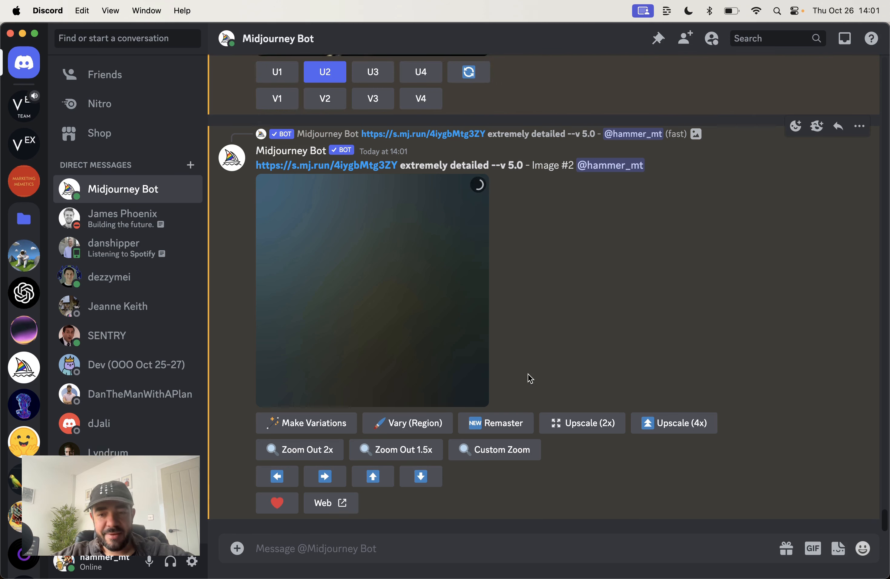
left_click(412, 454)
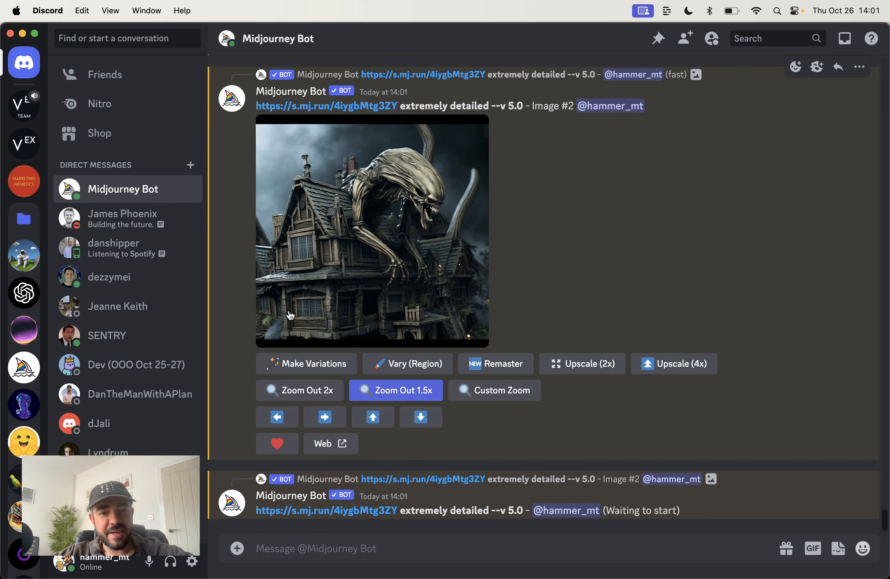